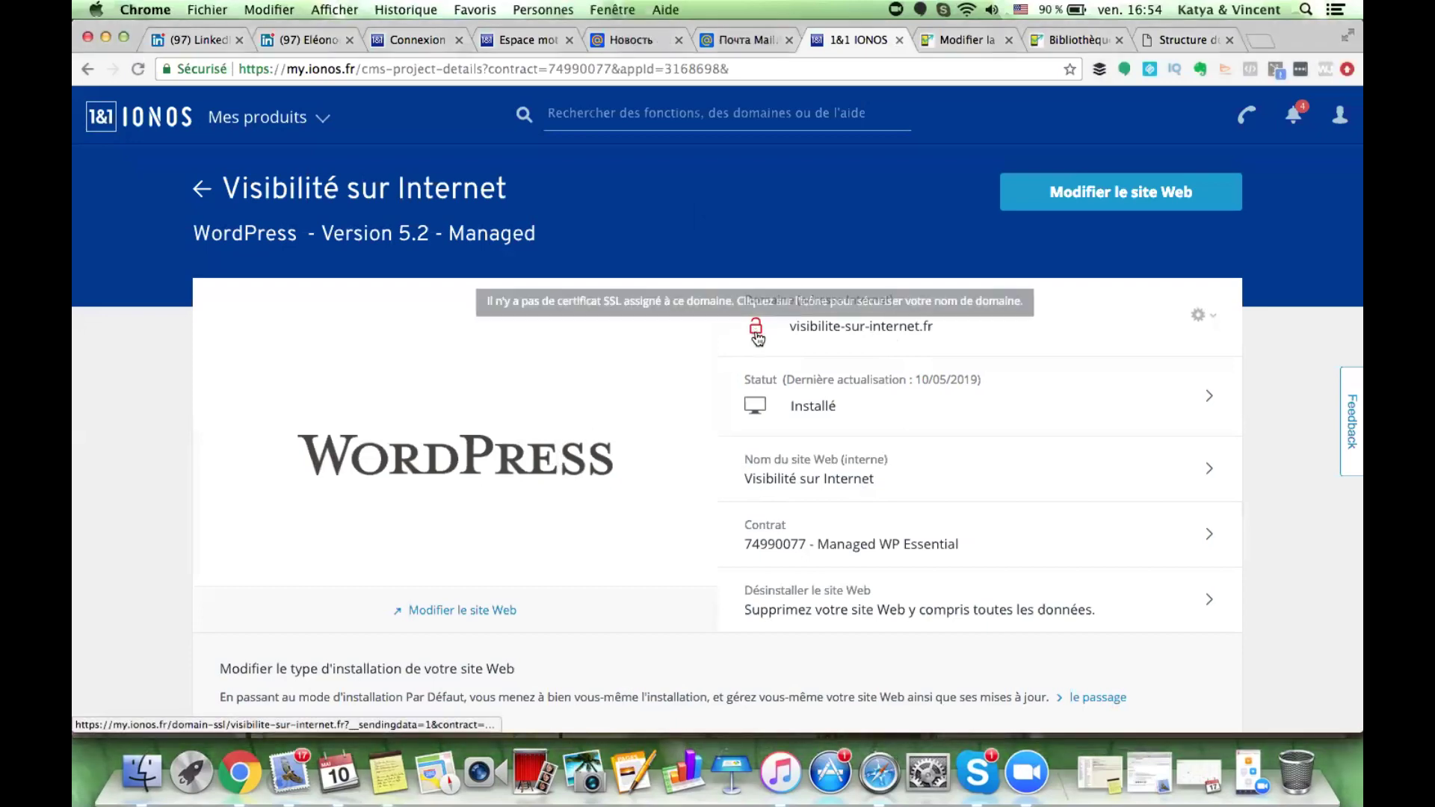
Open the SSL certificate management page through the Domaines & SSL product area
click(755, 333)
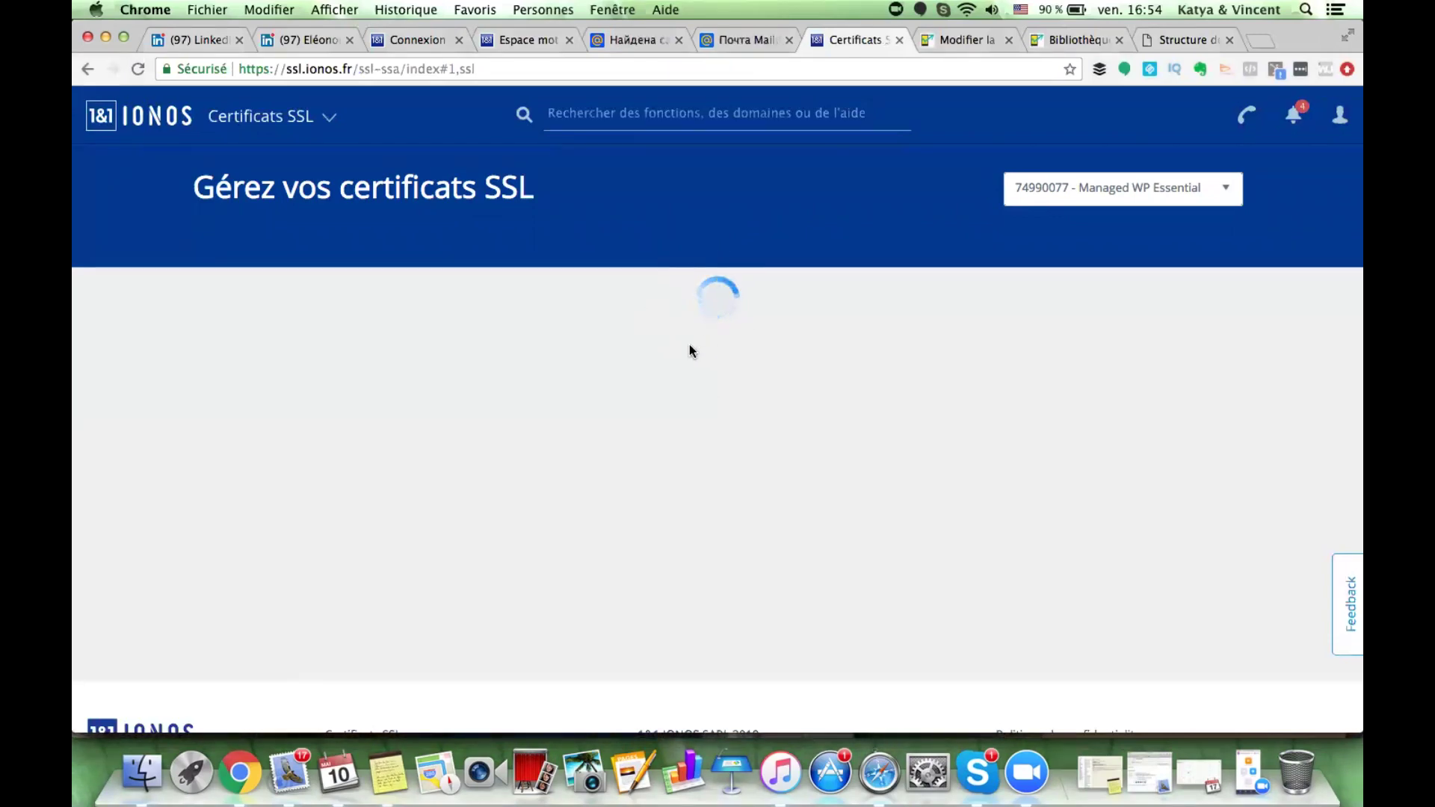
click(327, 118)
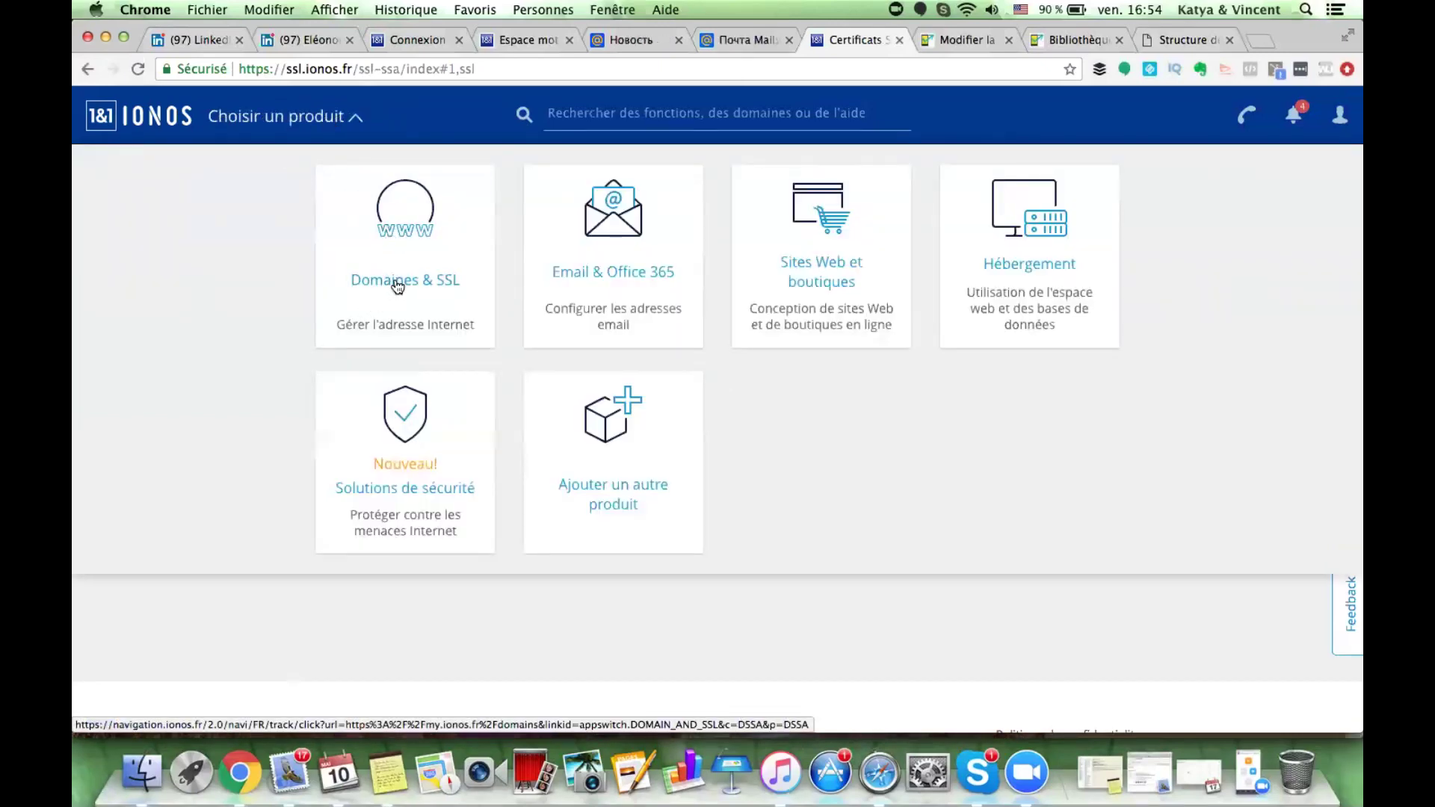
click(400, 286)
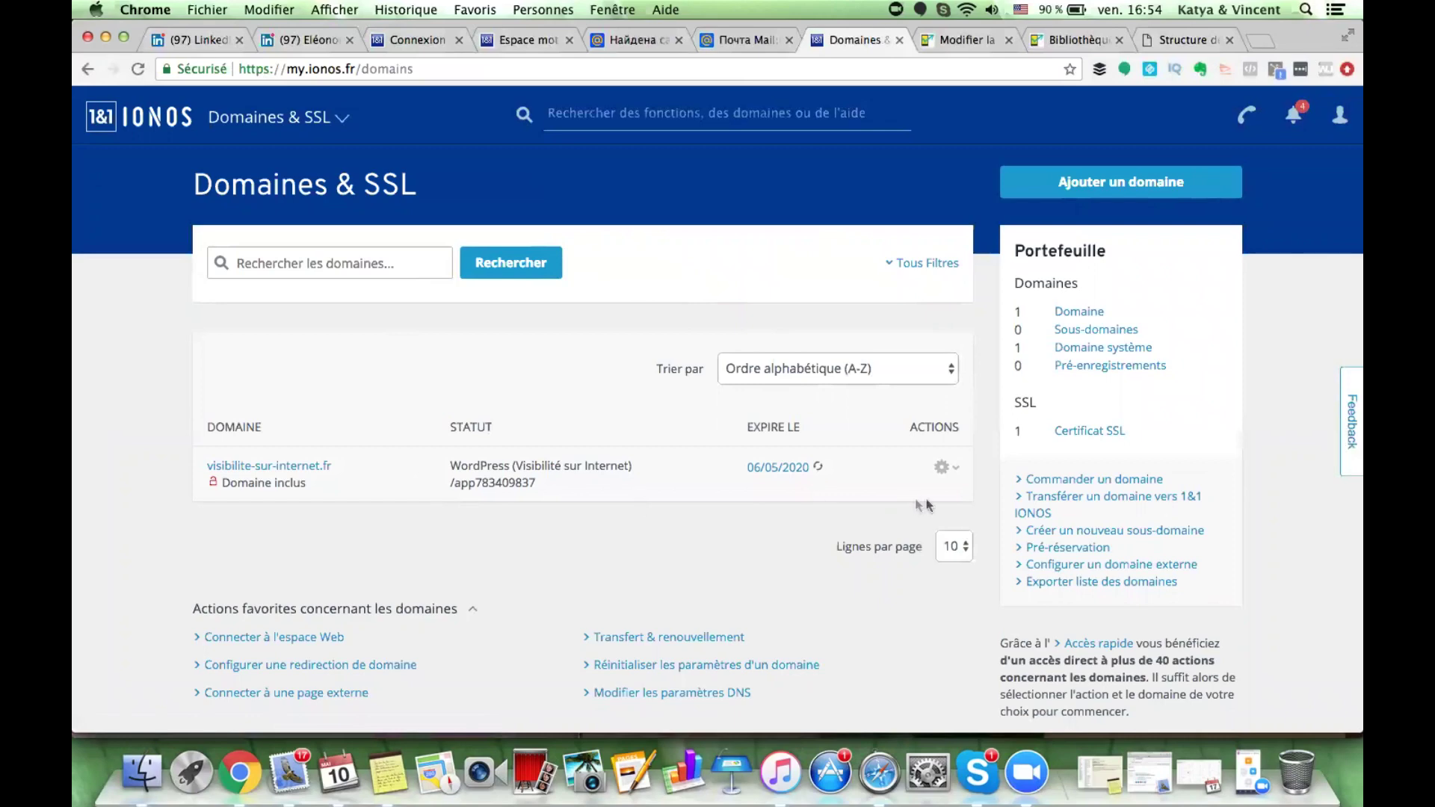
click(1069, 435)
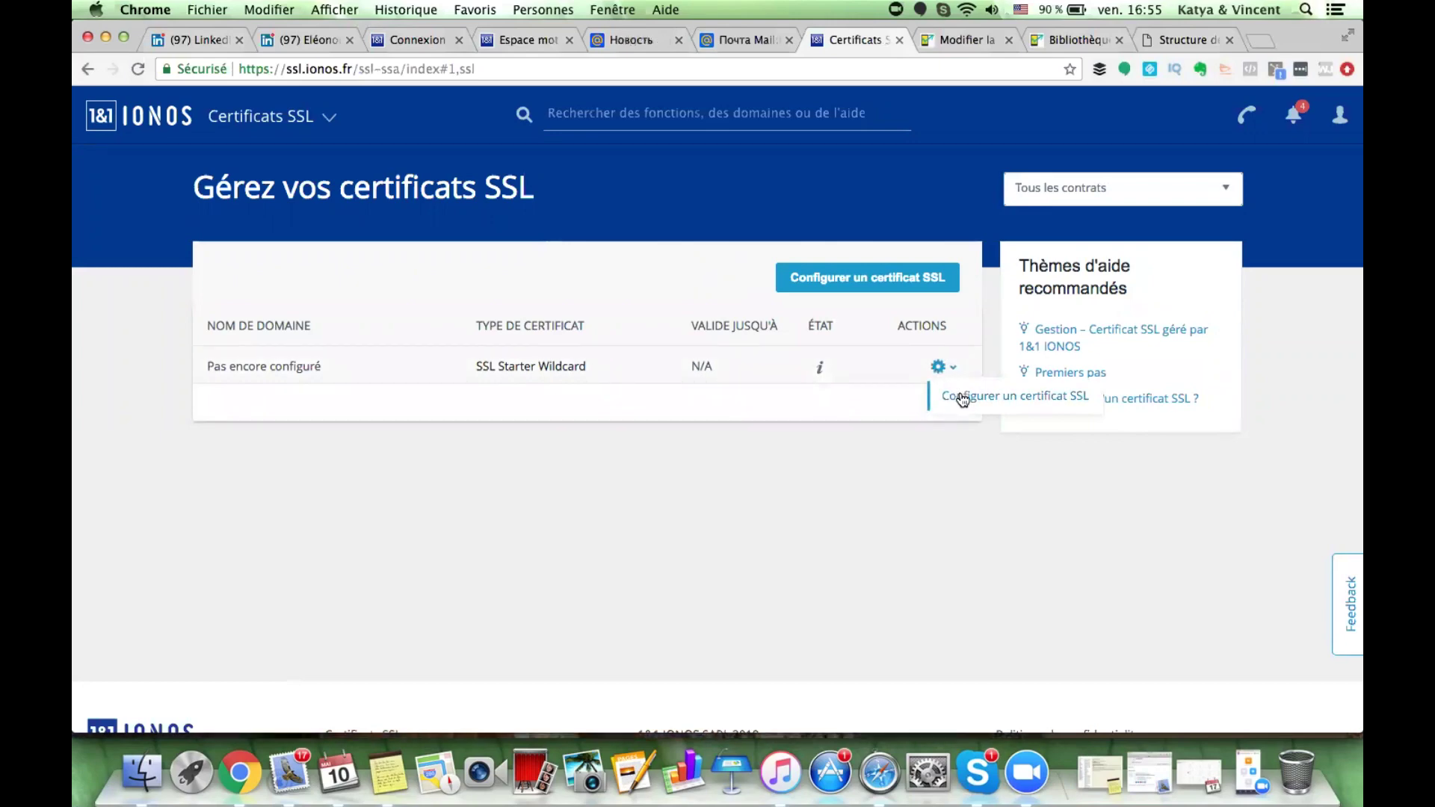
Start configuring the unassigned SSL certificate and choose to activate the SSL Starter Wildcard offer
click(962, 397)
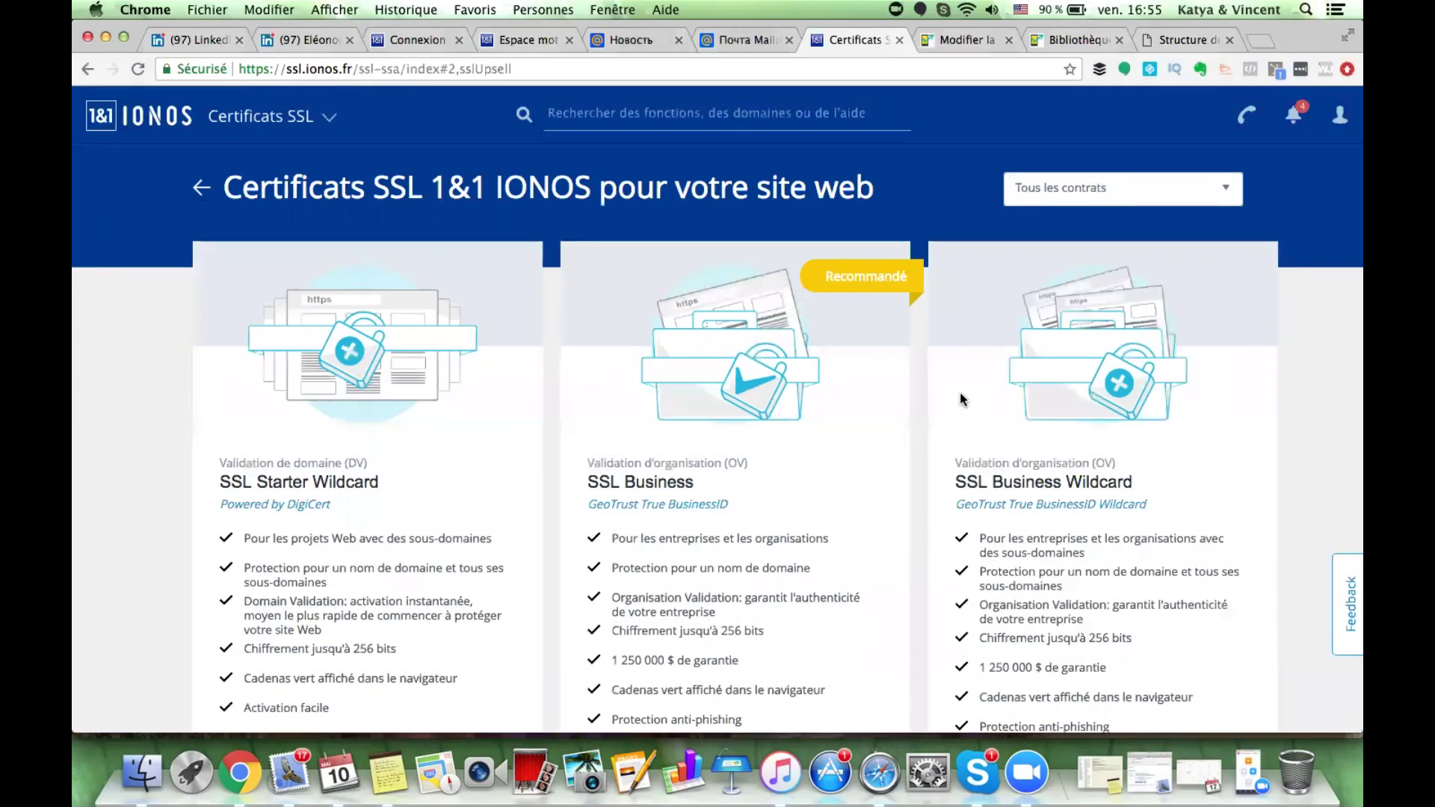
scroll(818, 449, down, 3)
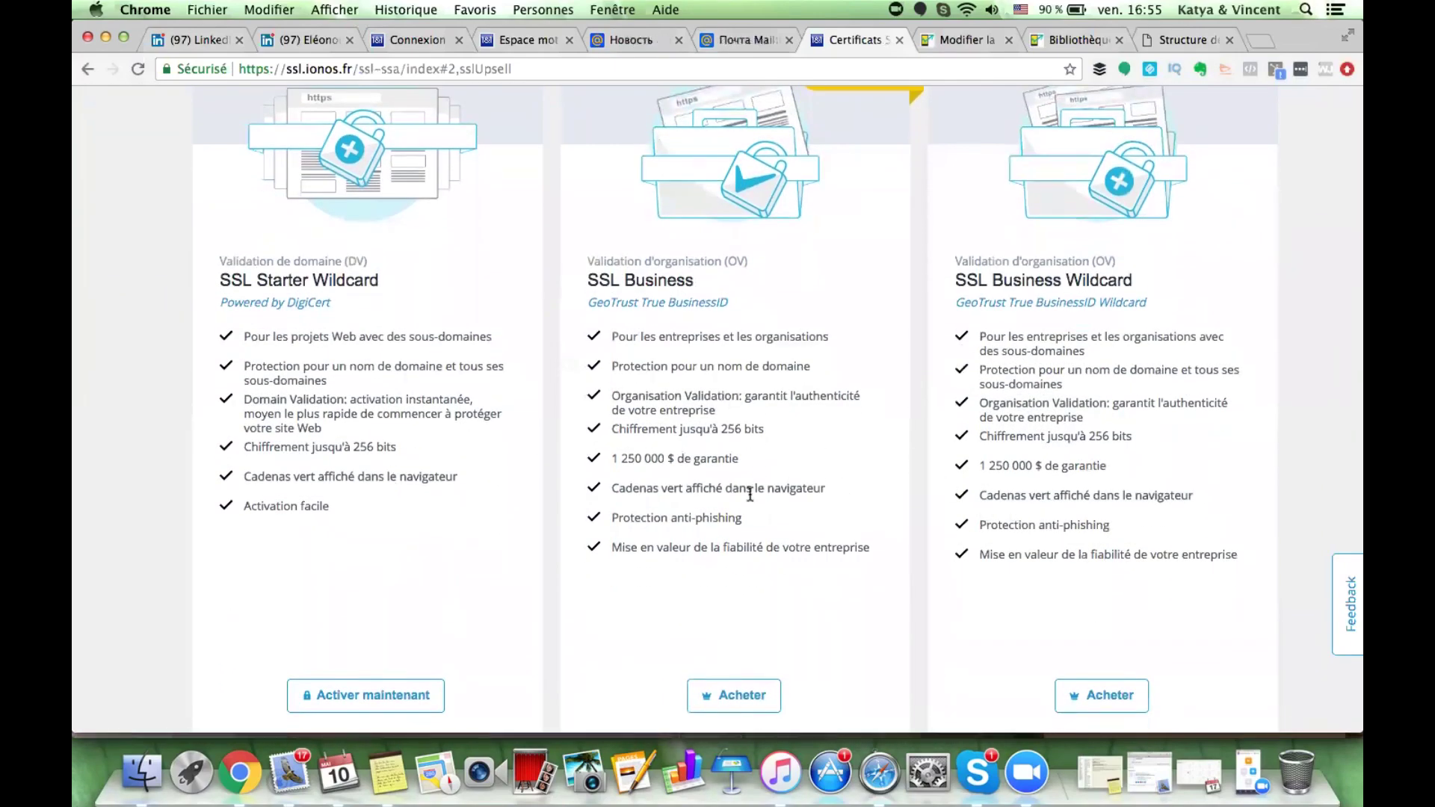
scroll(422, 509, down, 1)
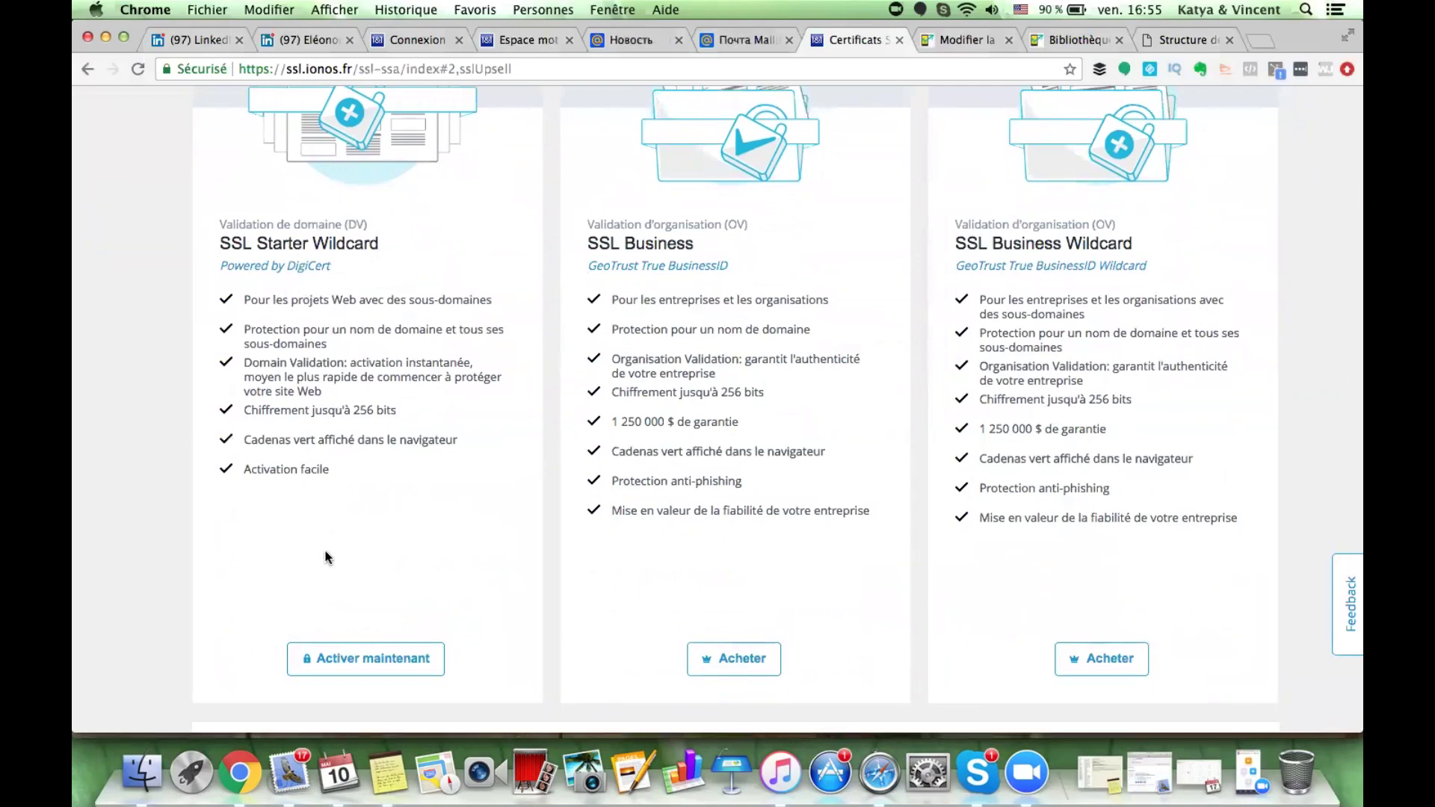
click(348, 659)
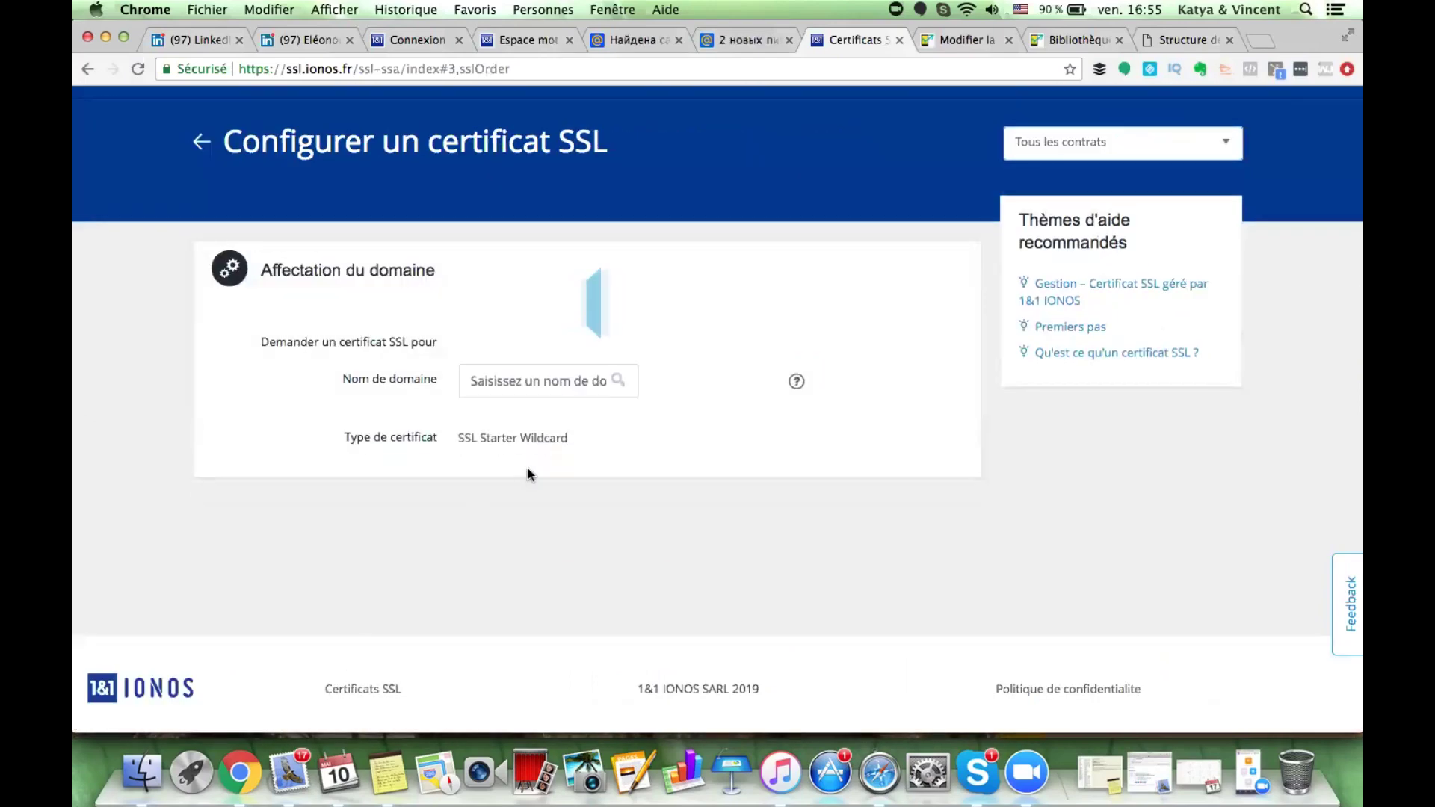
Assign the SSL Starter Wildcard certificate to visibilite-sur-internet.fr for use with the 1&1 IONOS website, accept the terms, and submit the request
click(551, 385)
click(523, 421)
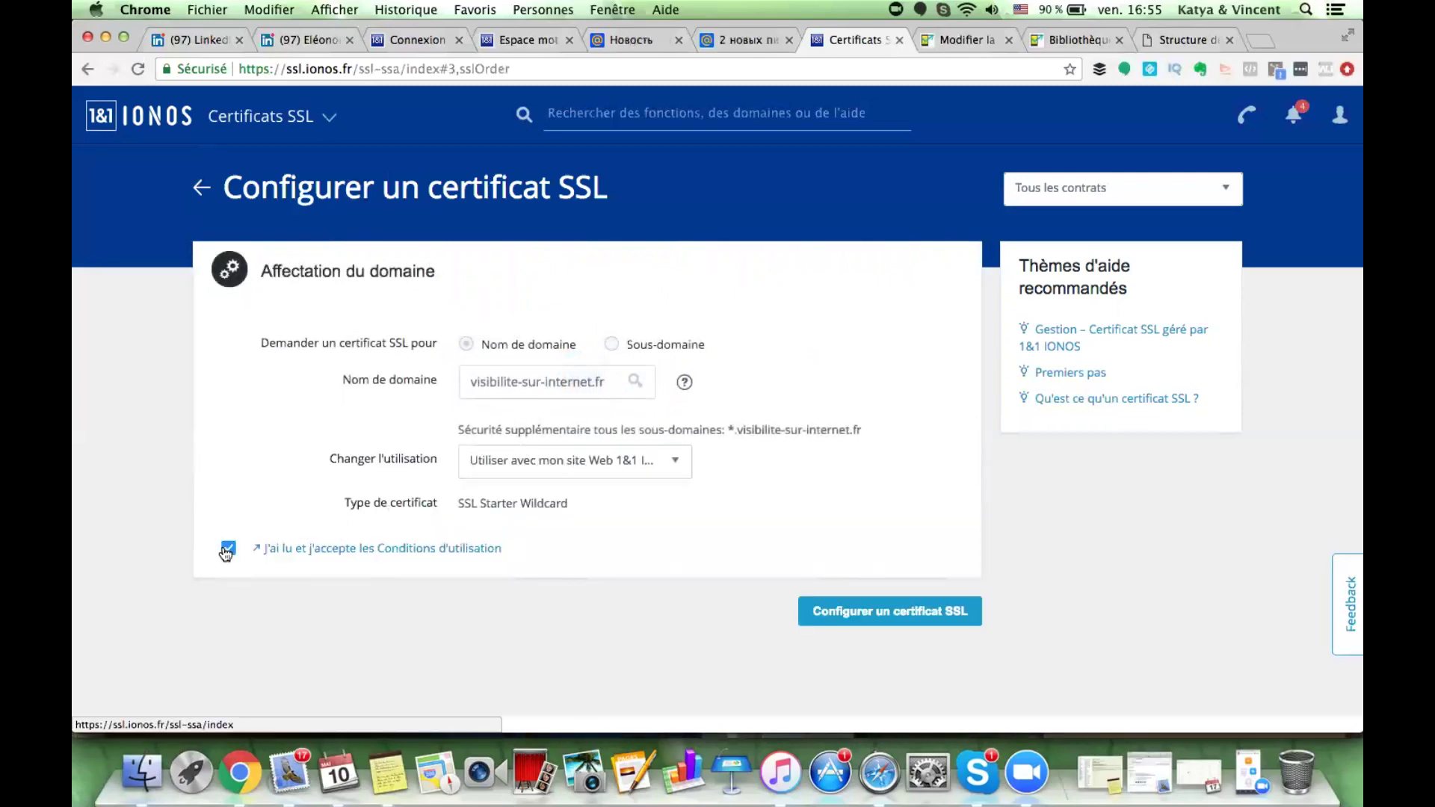
click(871, 614)
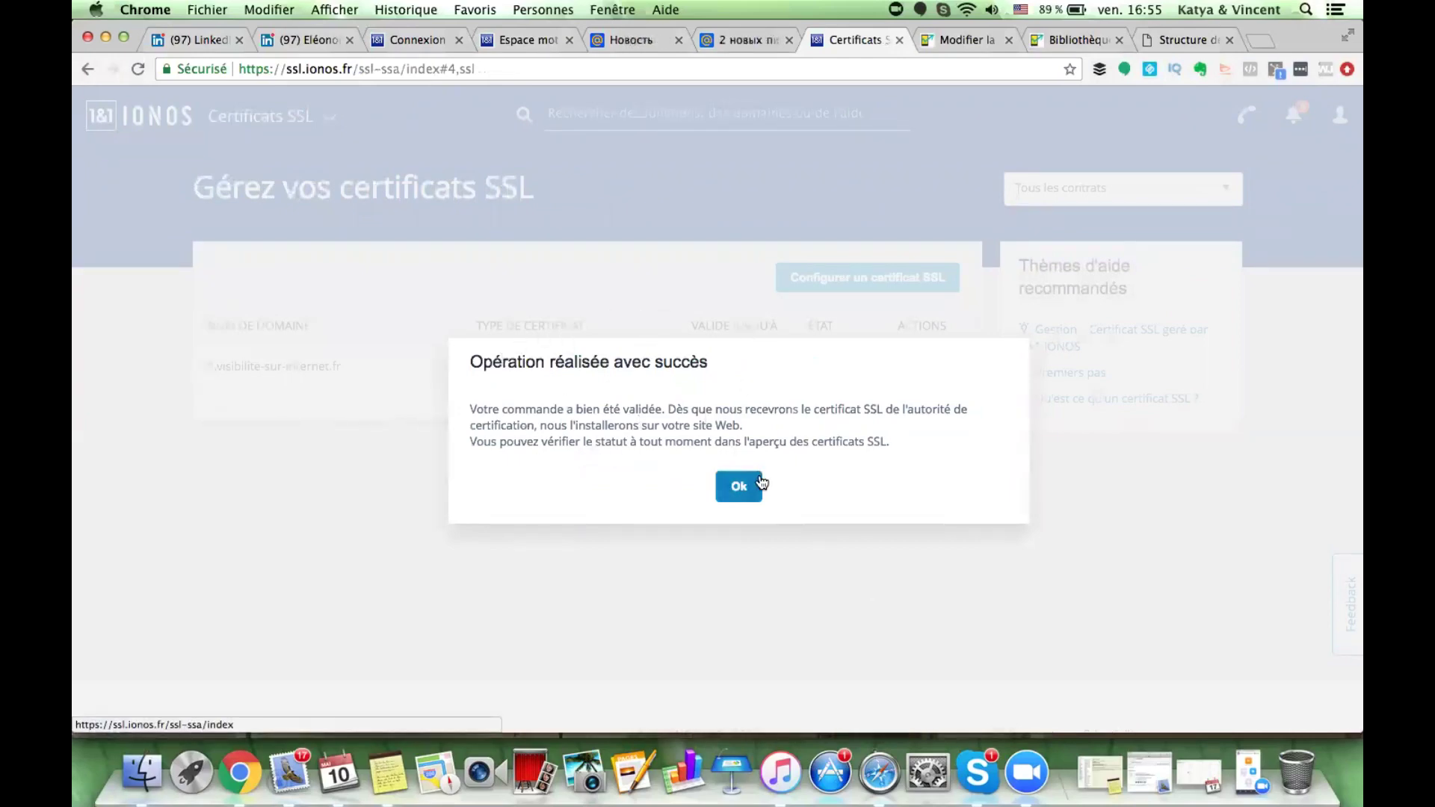
click(739, 486)
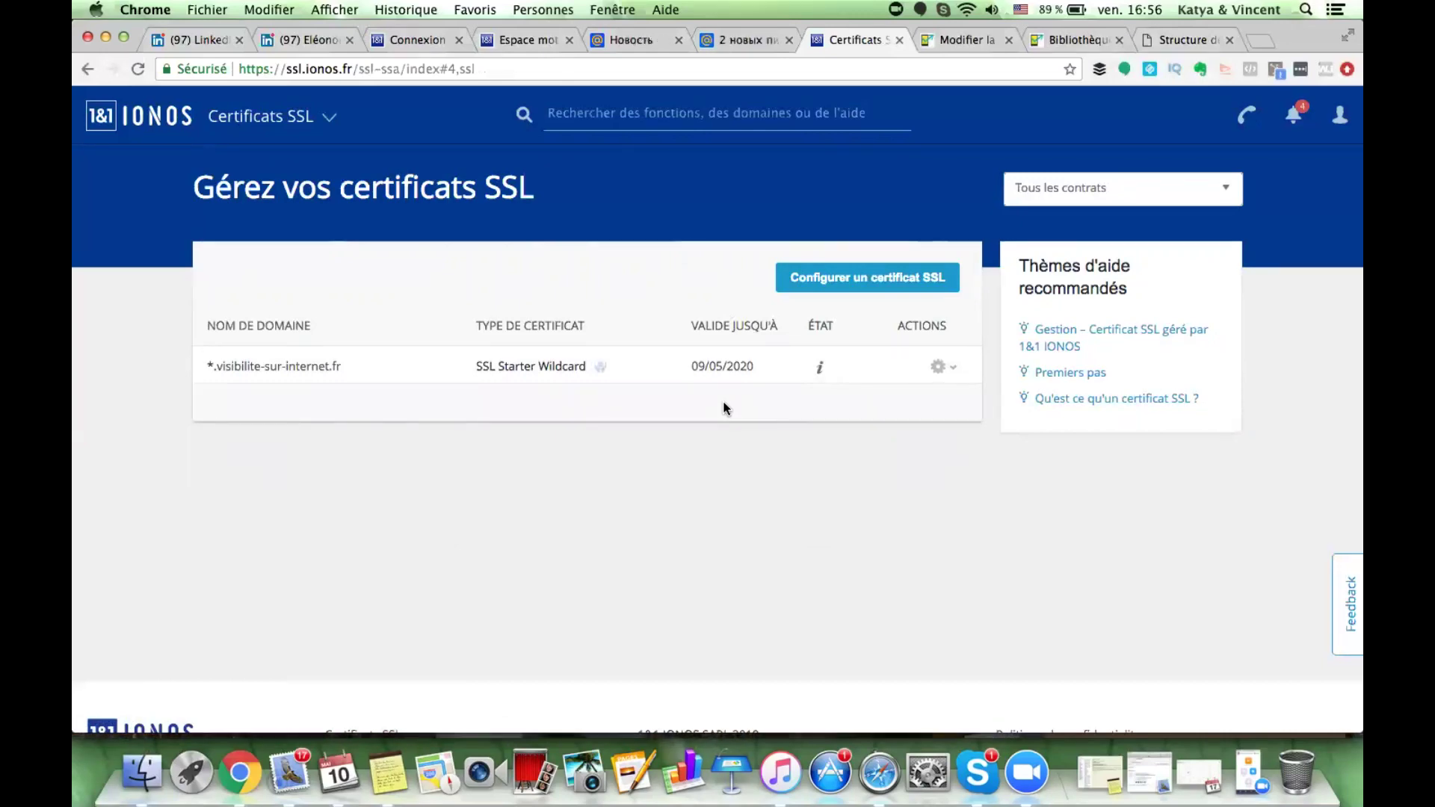
View the 1&1 IONOS customer service contact options and close them
click(1244, 120)
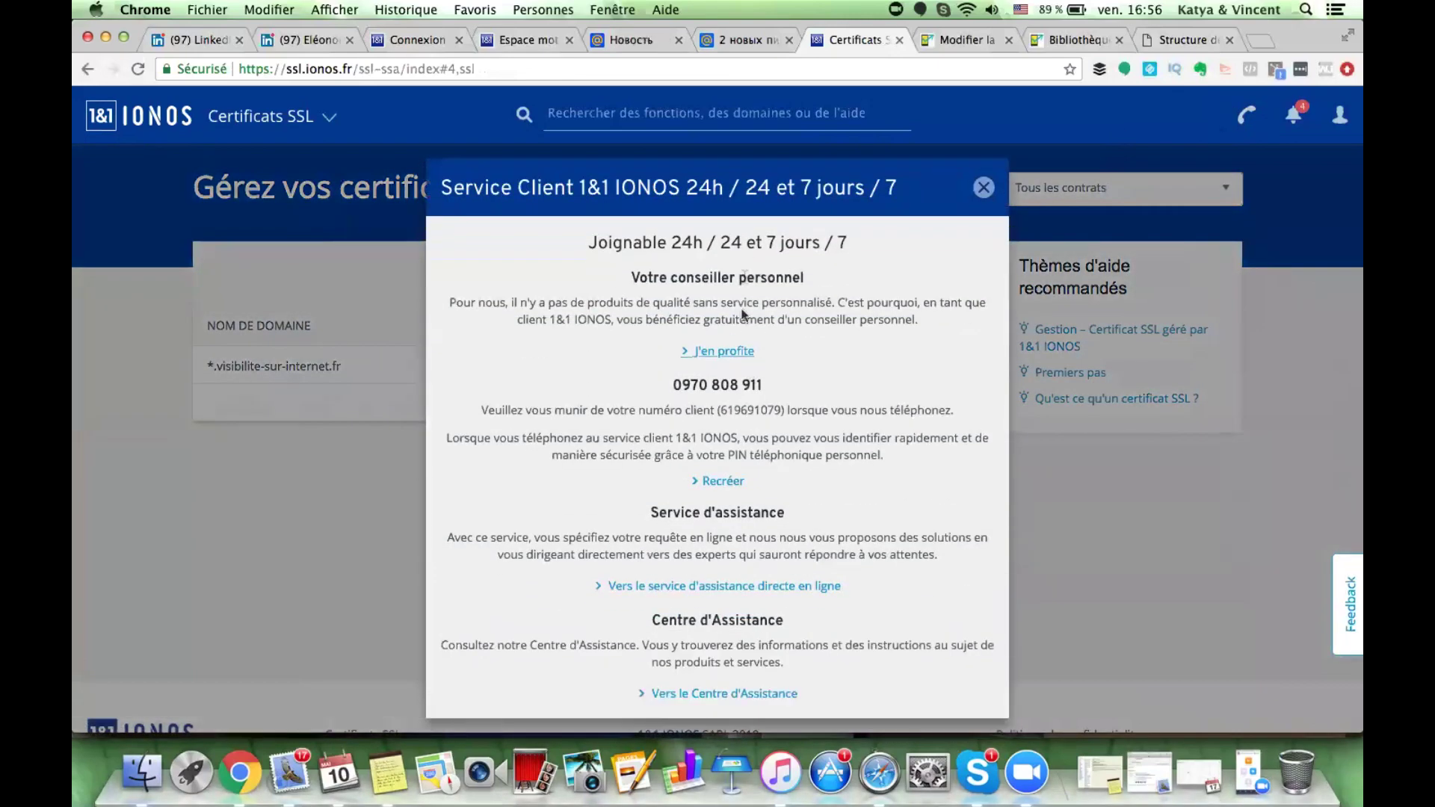
click(984, 189)
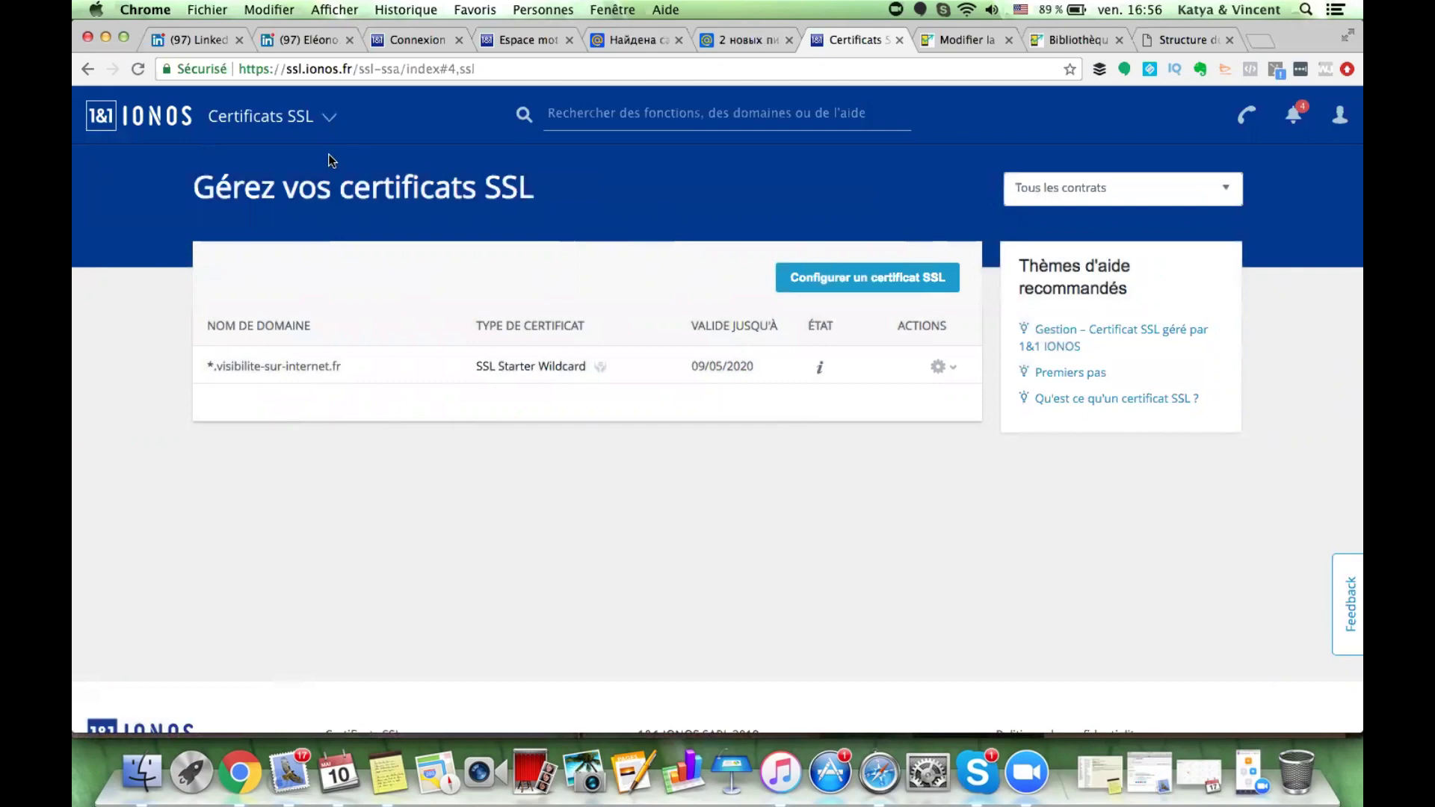
Go to the Visibilité sur Internet project under Sites Web et boutiques and open its website for editing
click(336, 120)
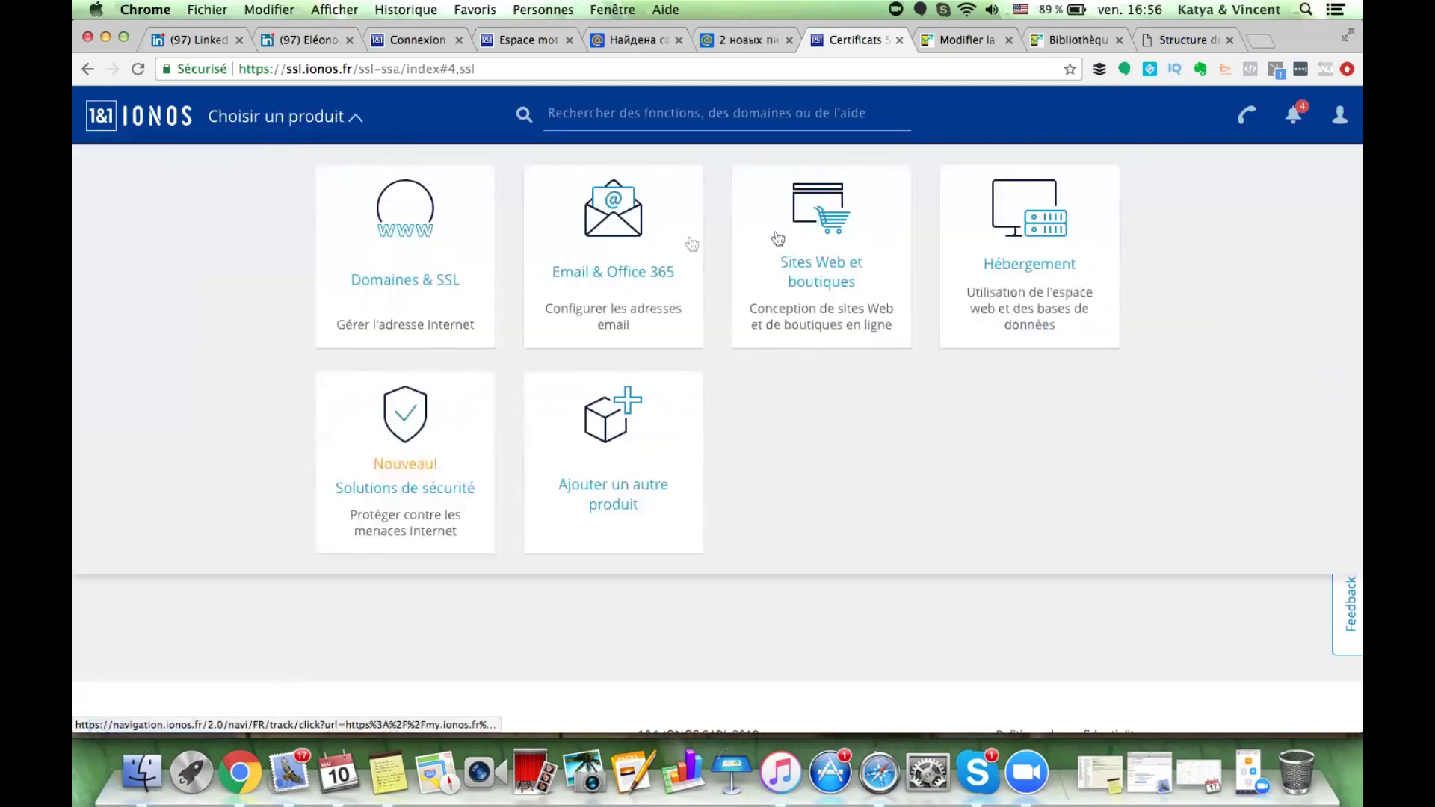
click(820, 260)
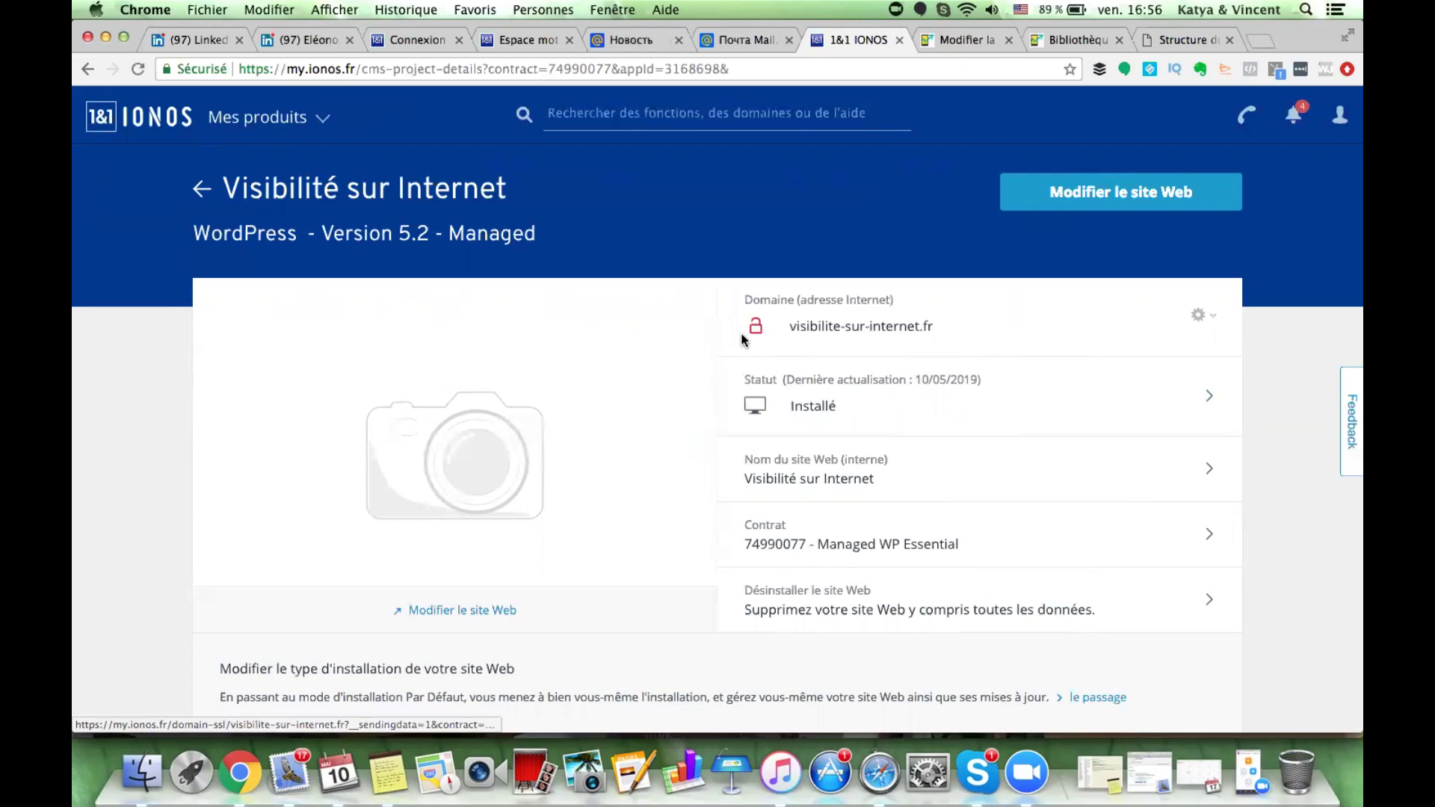
scroll(671, 441, down, 3)
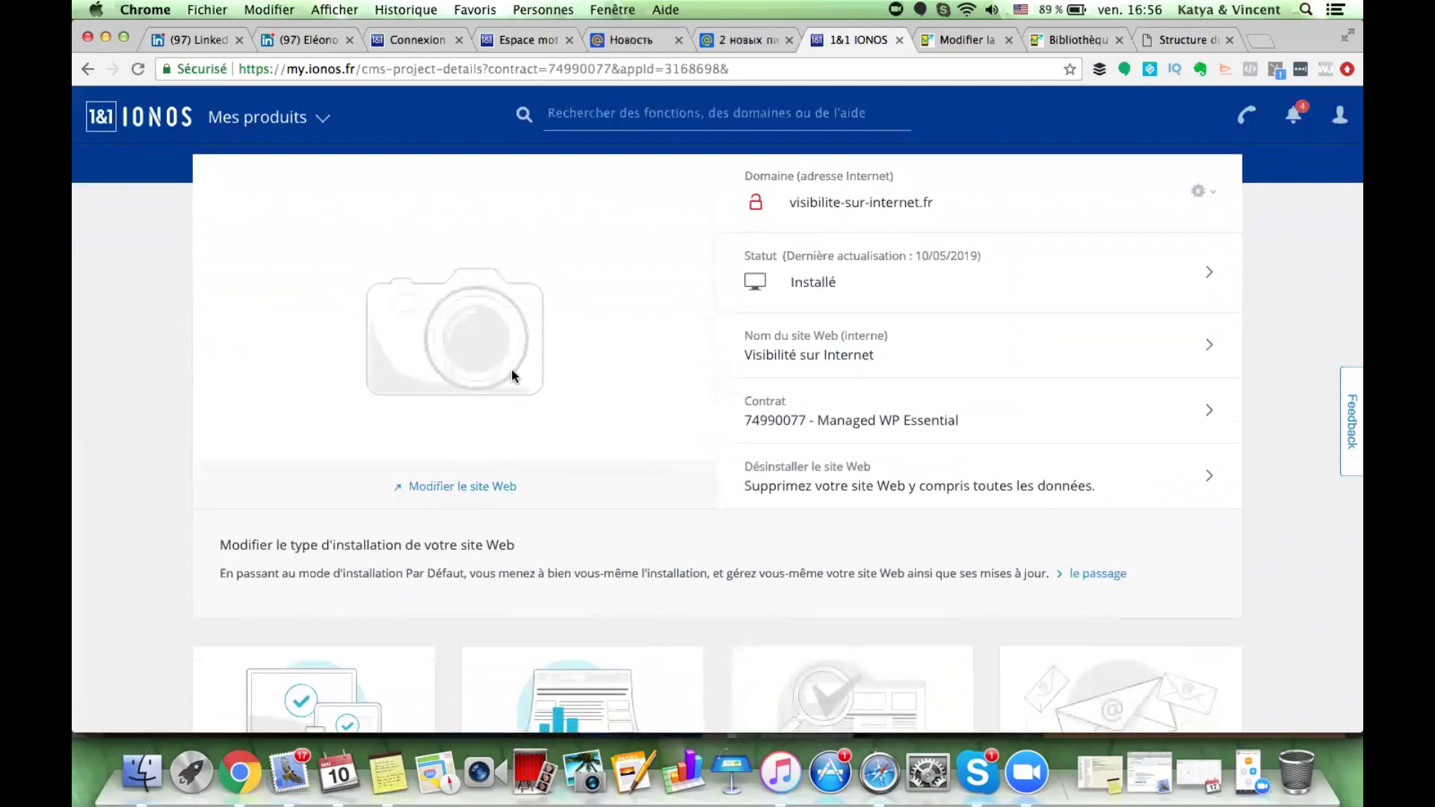
scroll(505, 369, up, 1)
scroll(505, 370, down, 1)
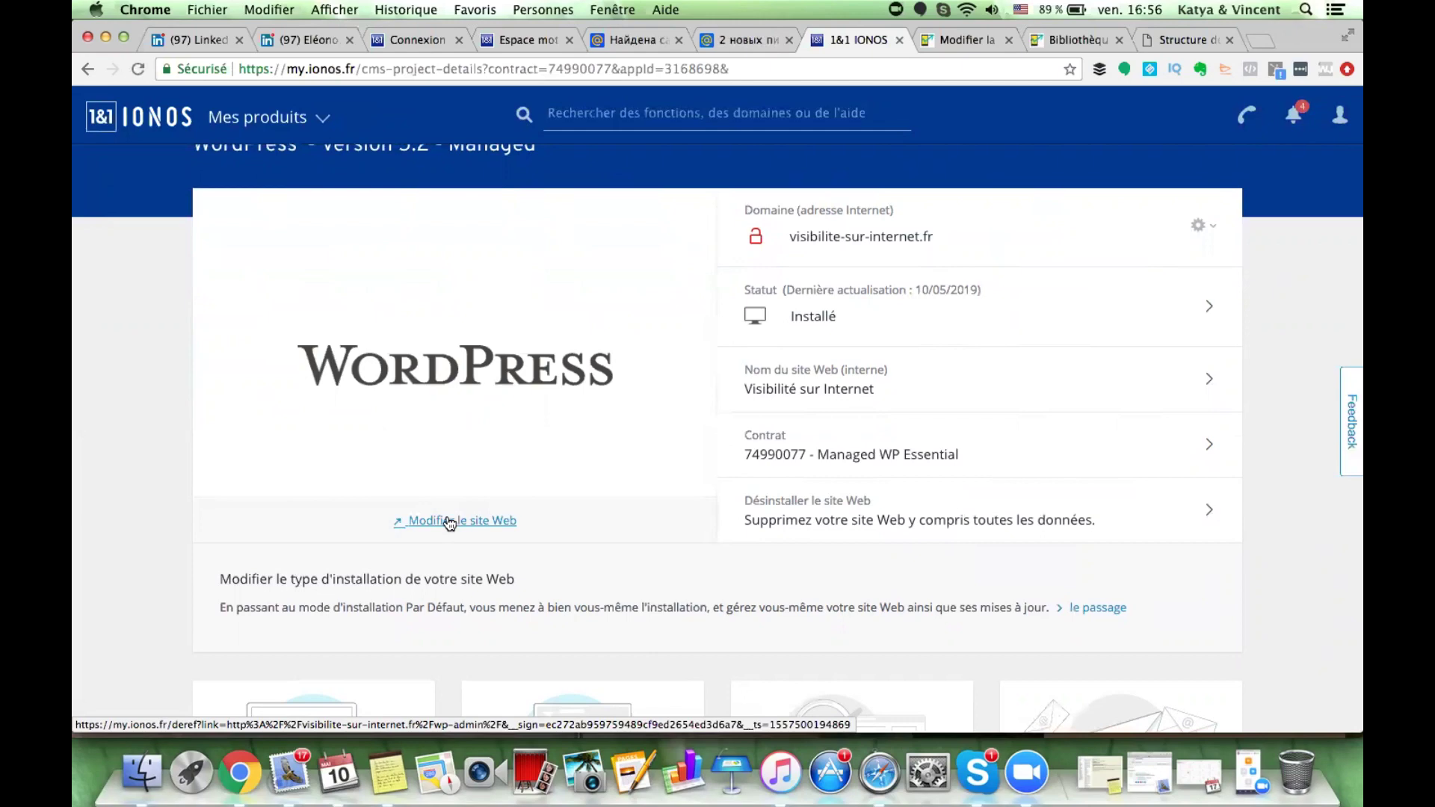
click(450, 521)
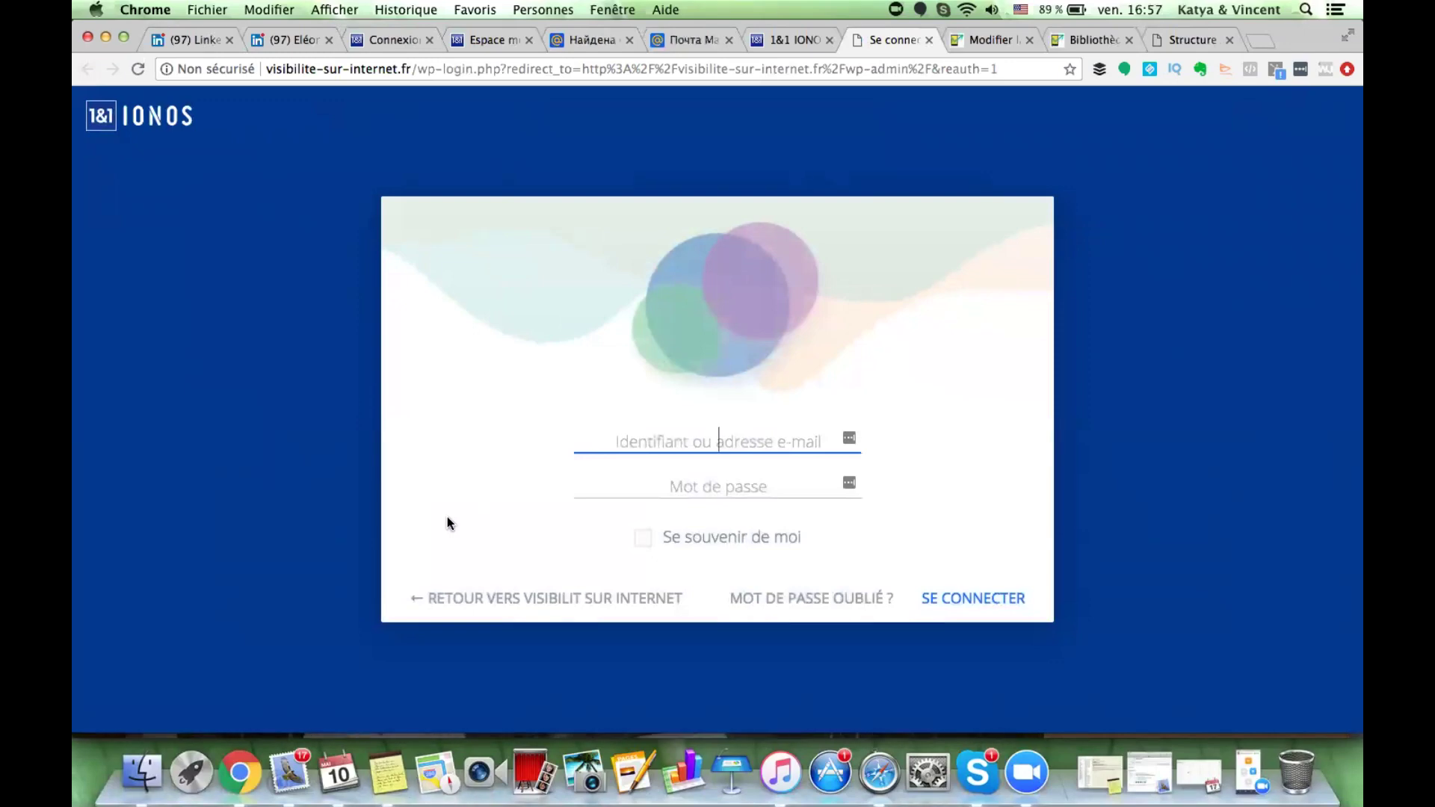
Log in to the WordPress site with the username and account password, with the option to be remembered enabled
text(k)
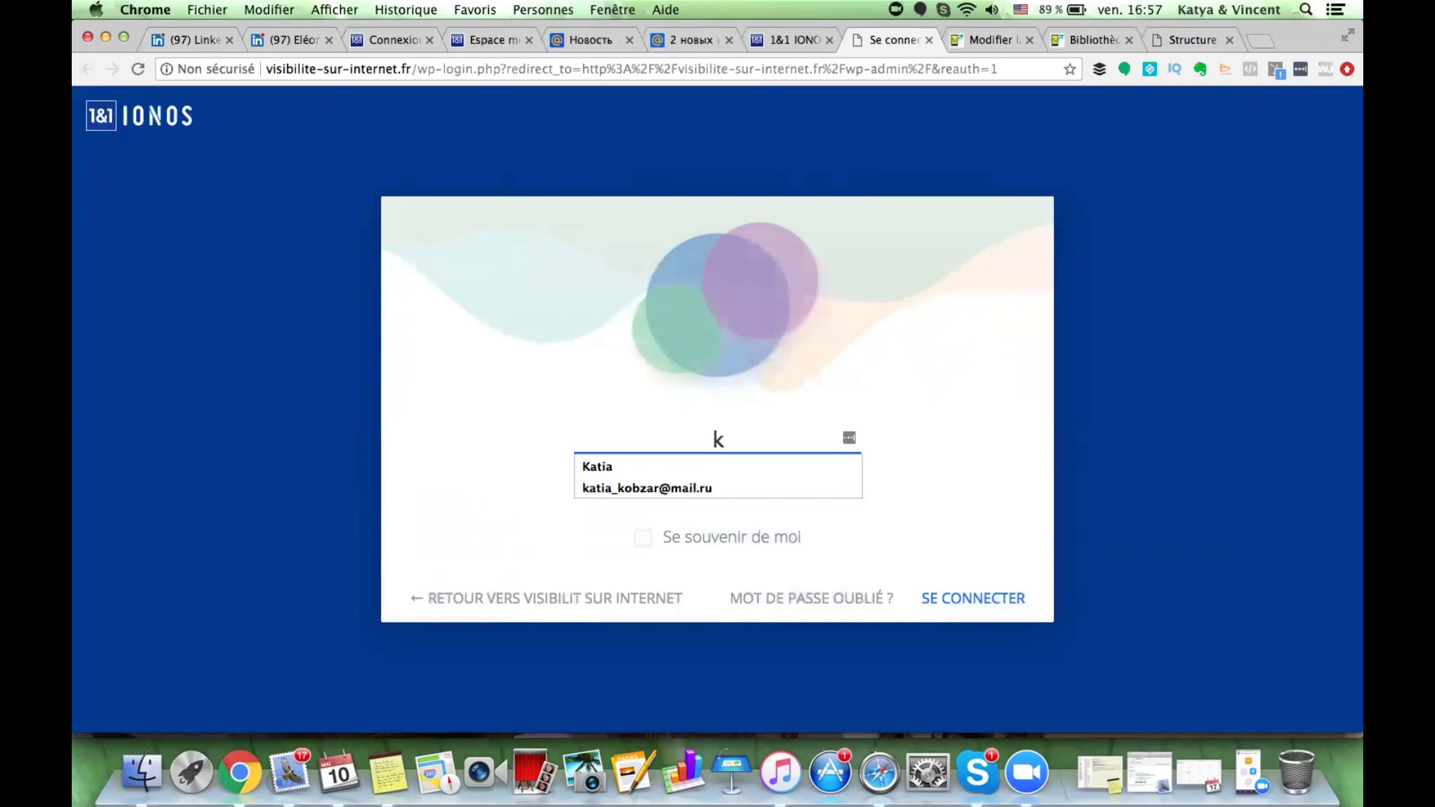
text(ate)
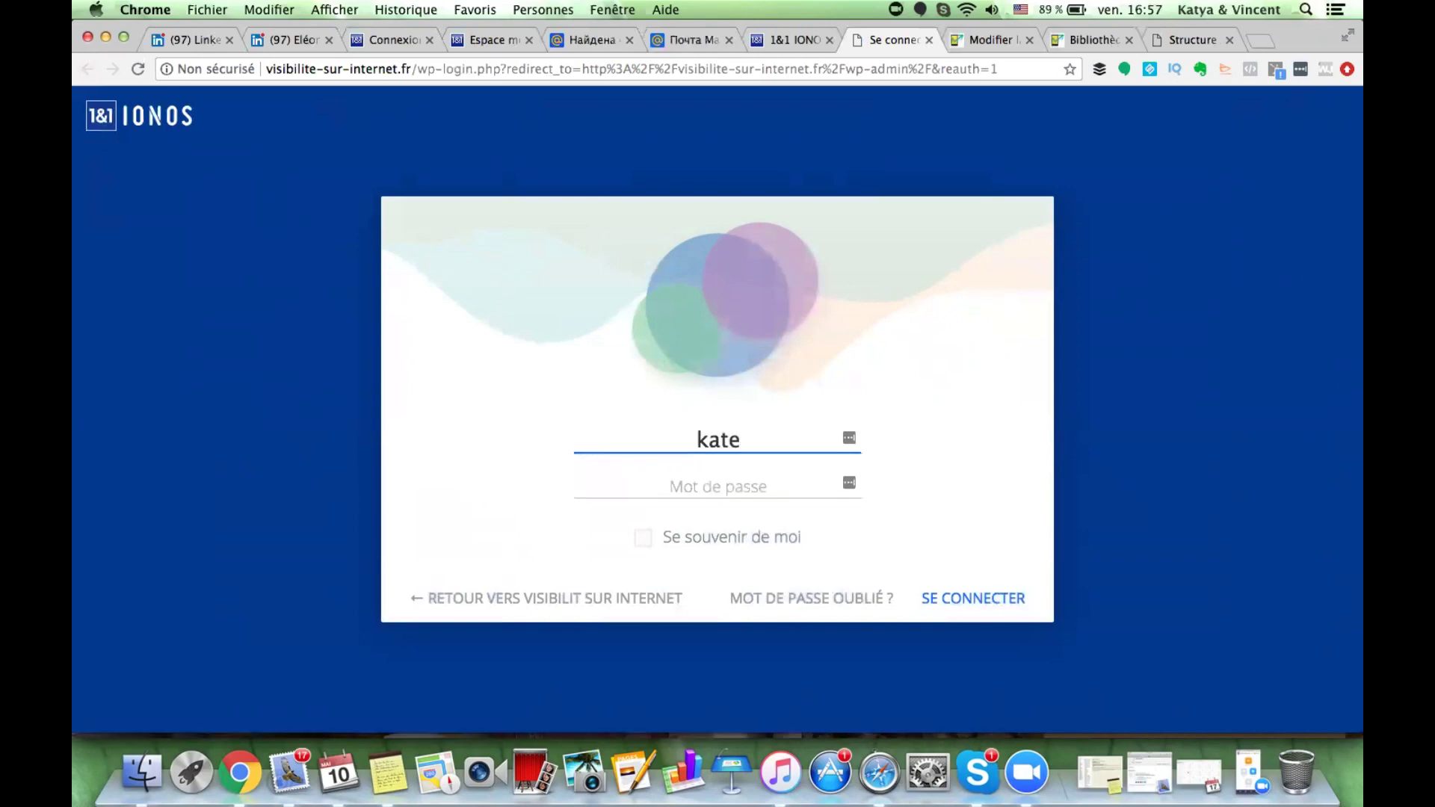
text(rina)
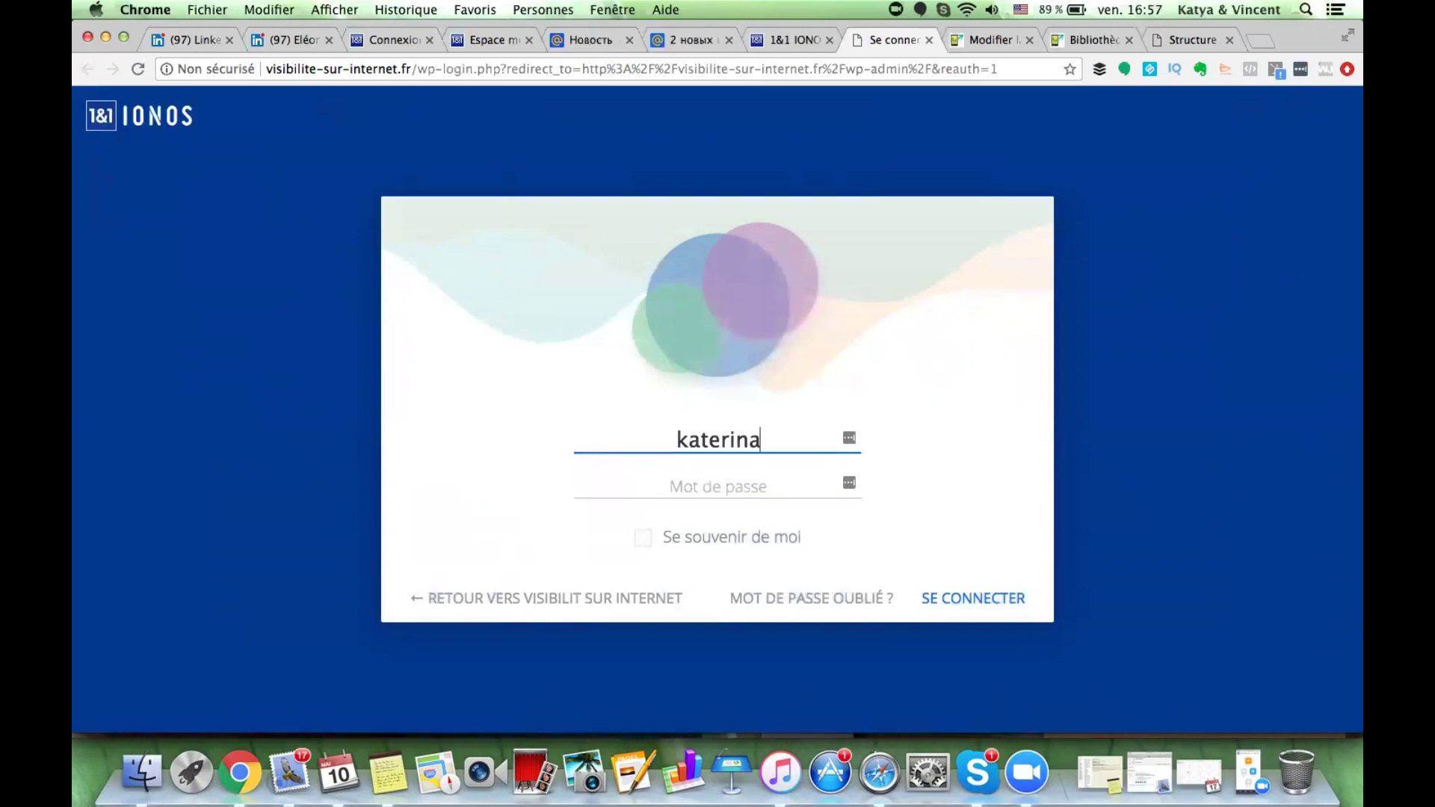
click(724, 482)
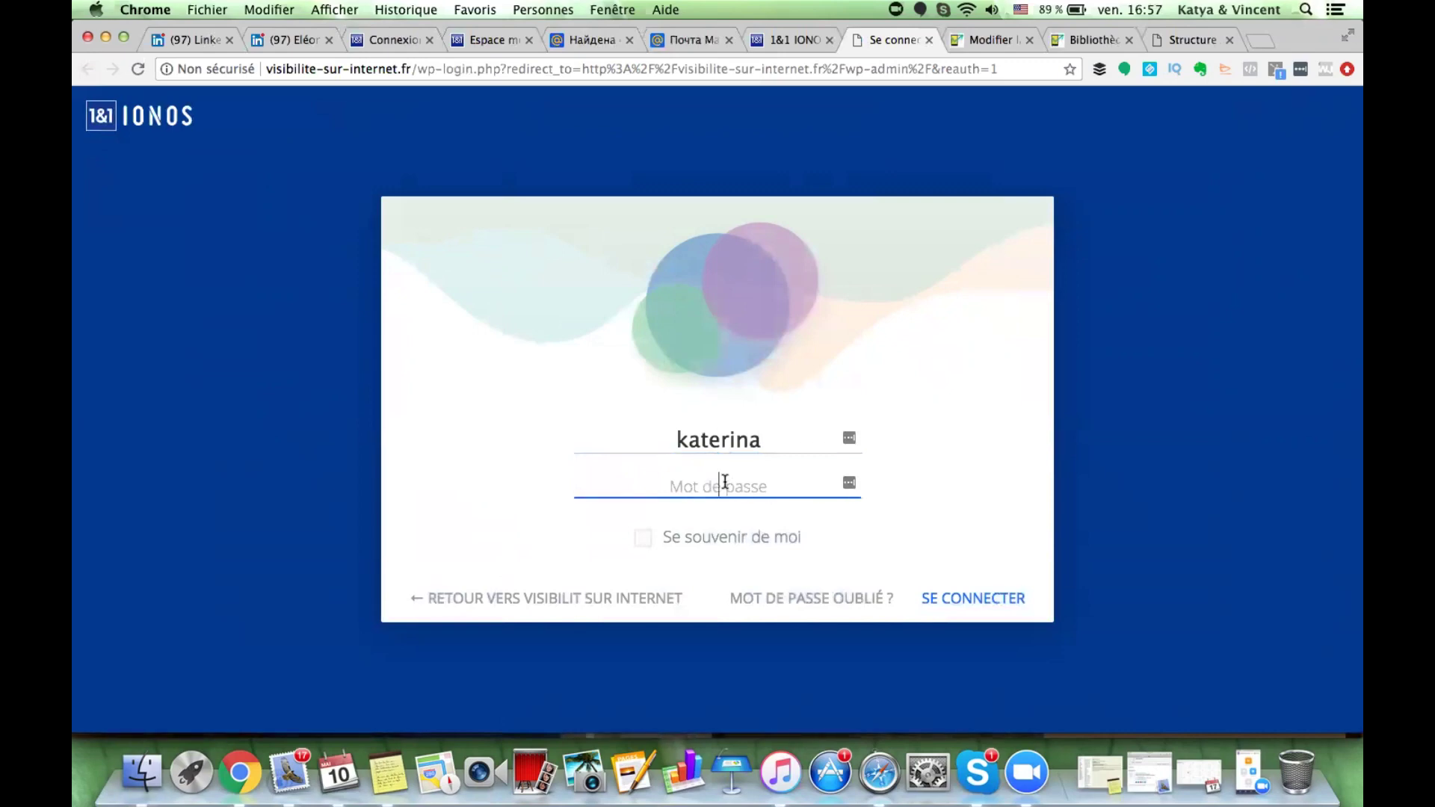
text(k)
text(••••••••••)
text(•)
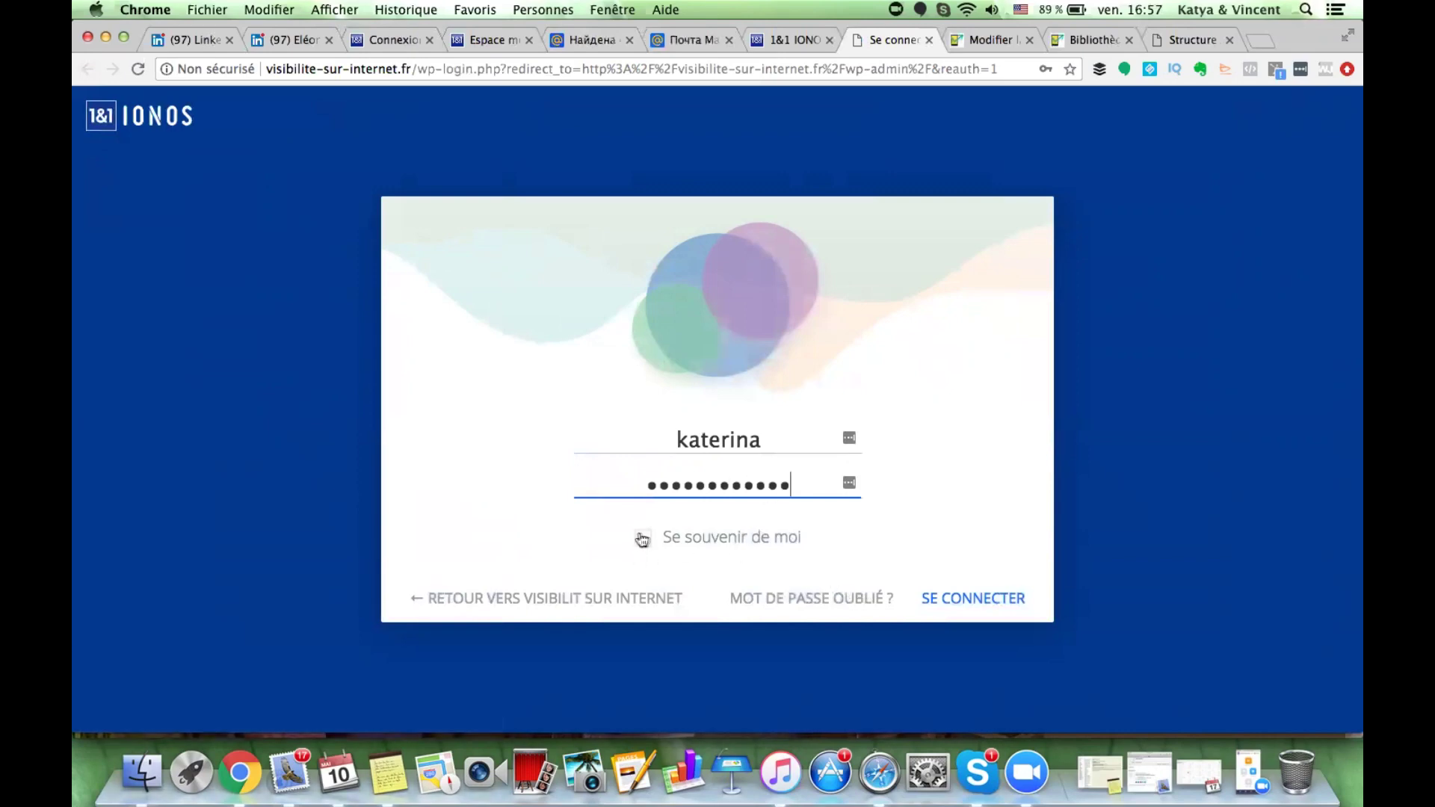
click(644, 544)
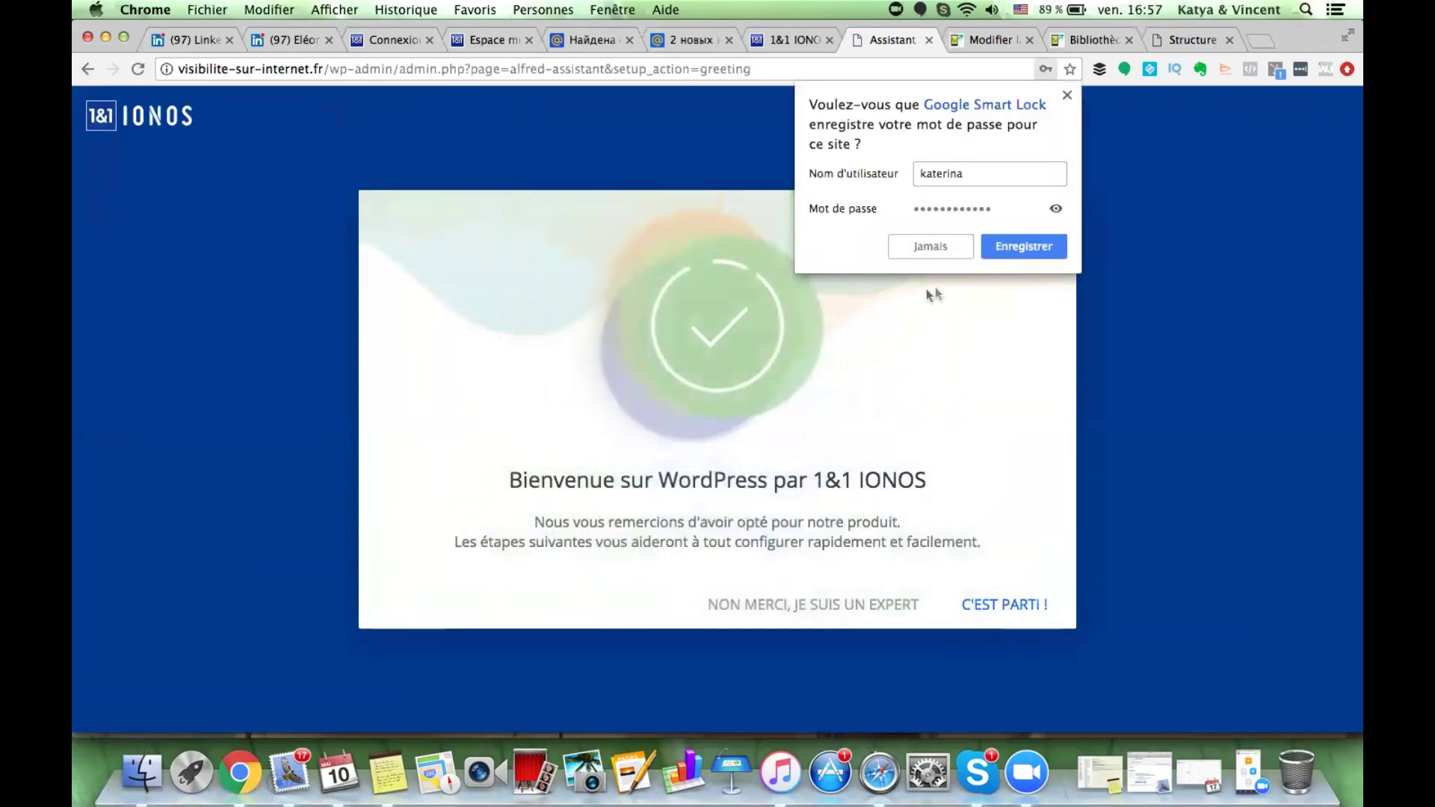
Save the login credentials in the browser and skip the WordPress setup assistant as an expert
click(997, 243)
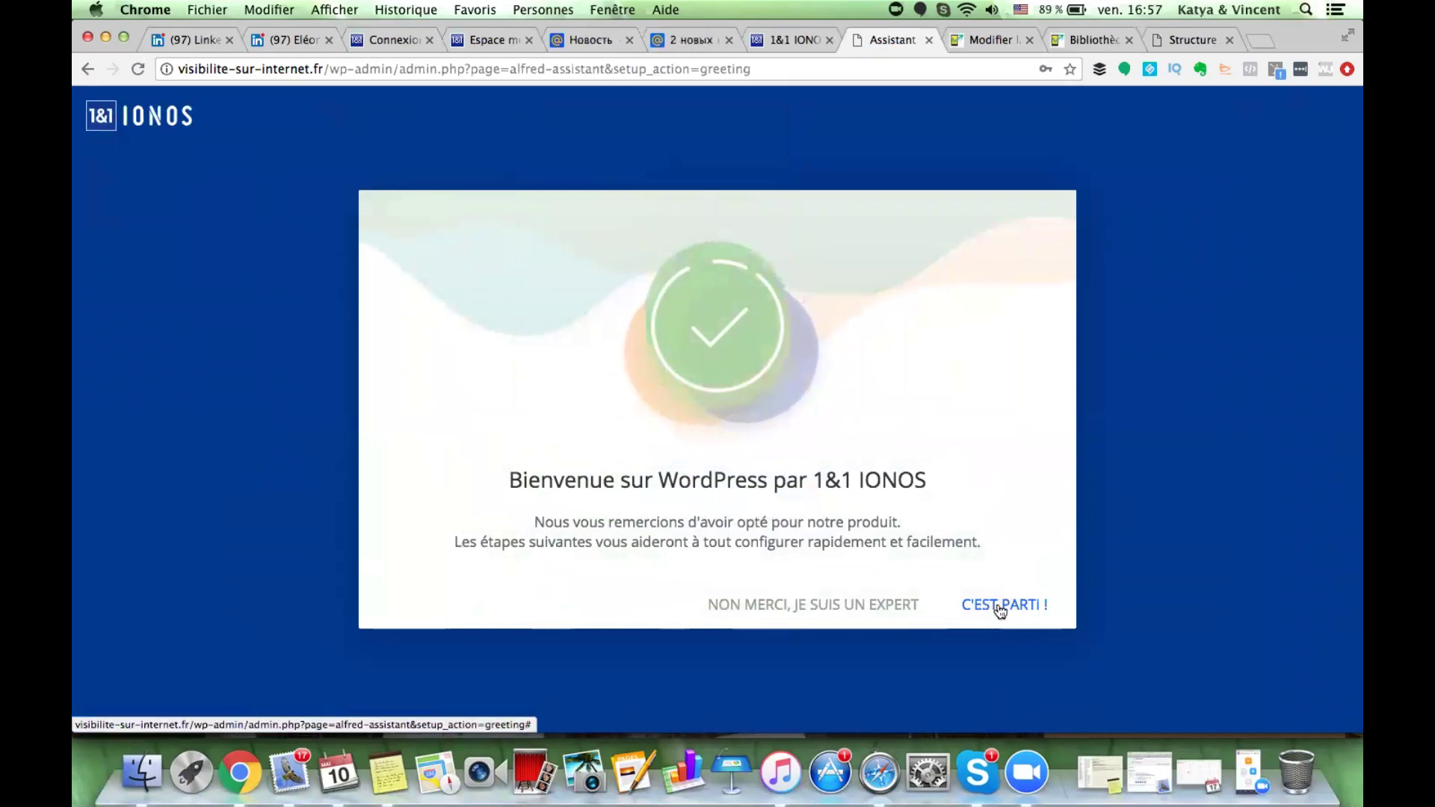
click(814, 605)
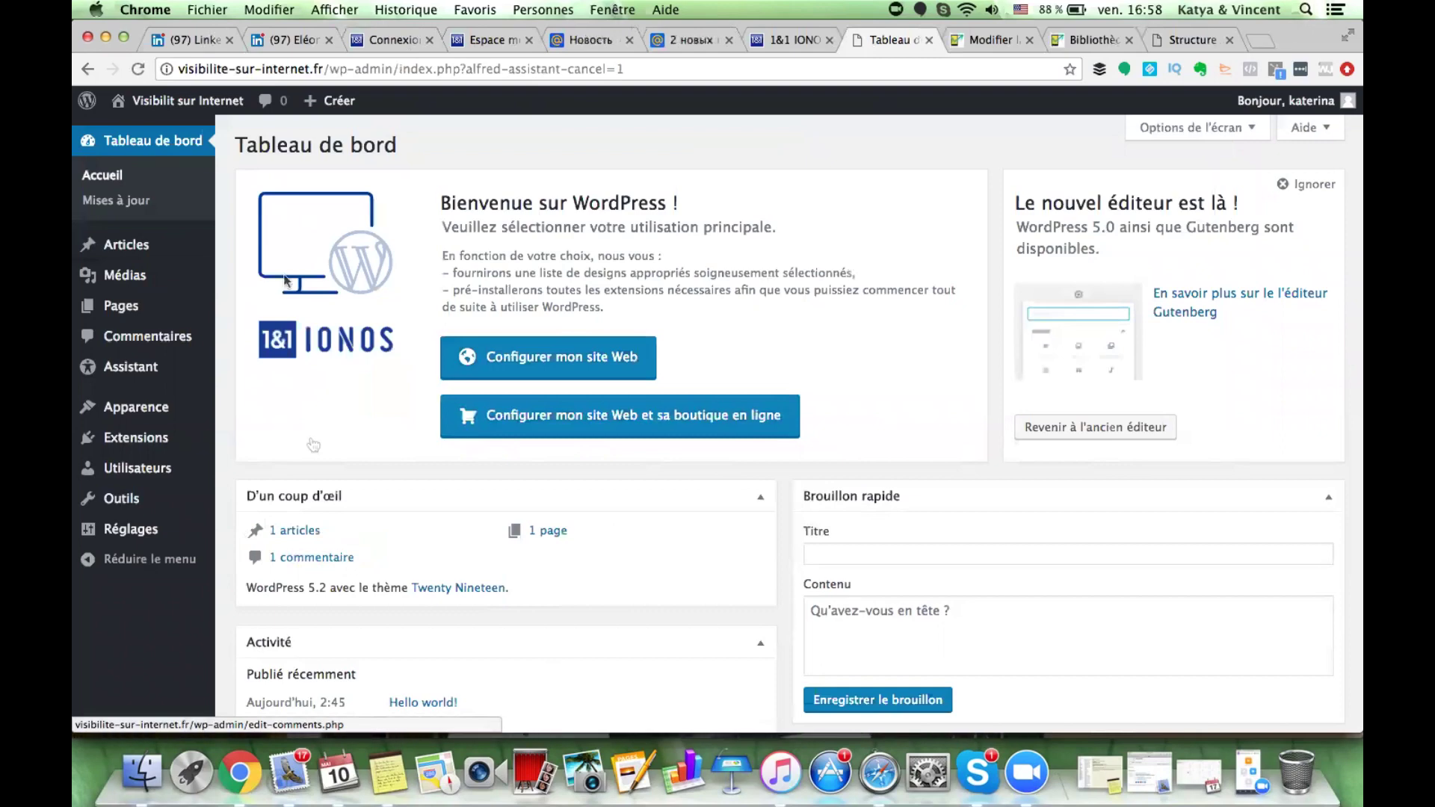
Visit the public site from the dashboard and look over its default home page
mouse_move(193, 107)
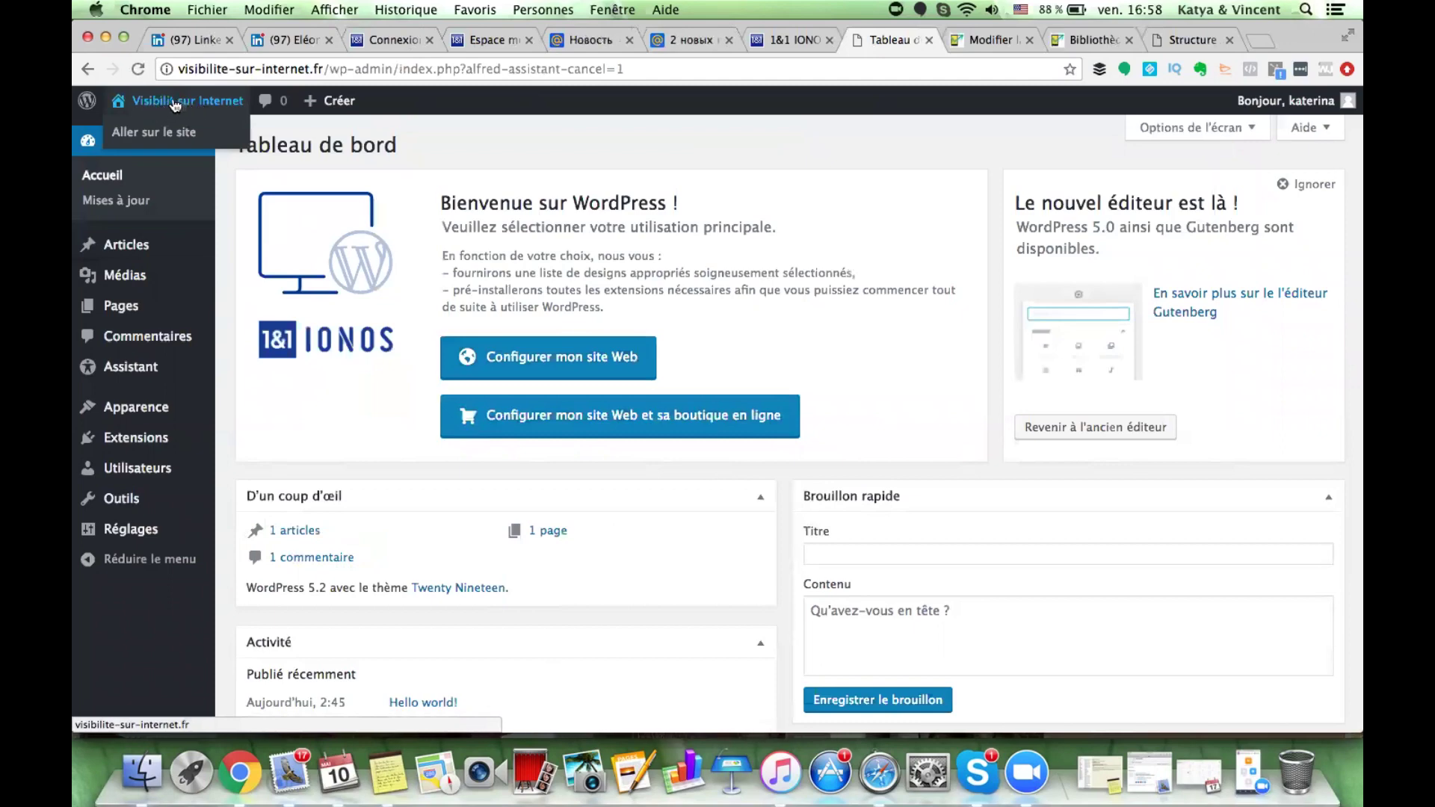
click(173, 106)
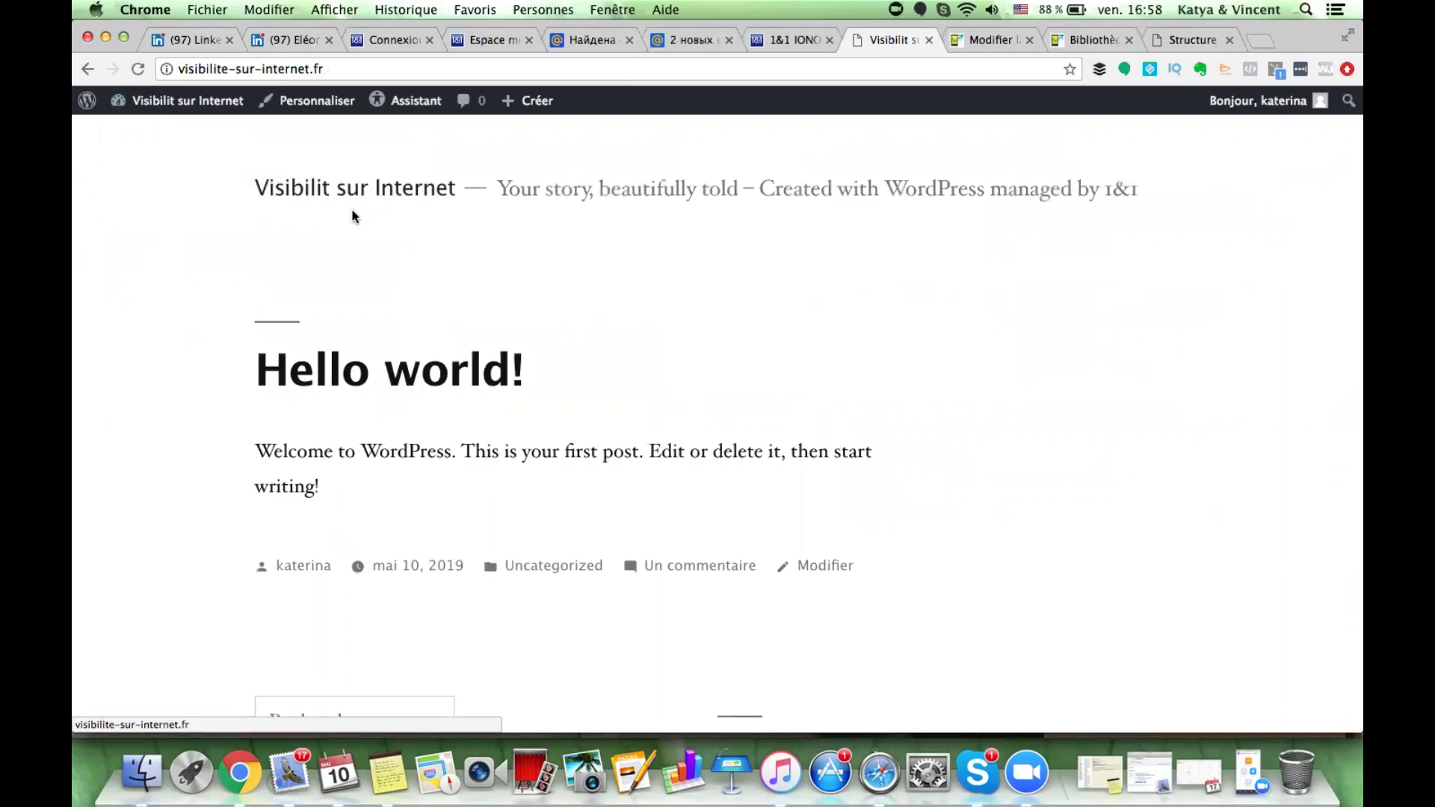
scroll(361, 302, down, 1)
scroll(362, 303, down, 10)
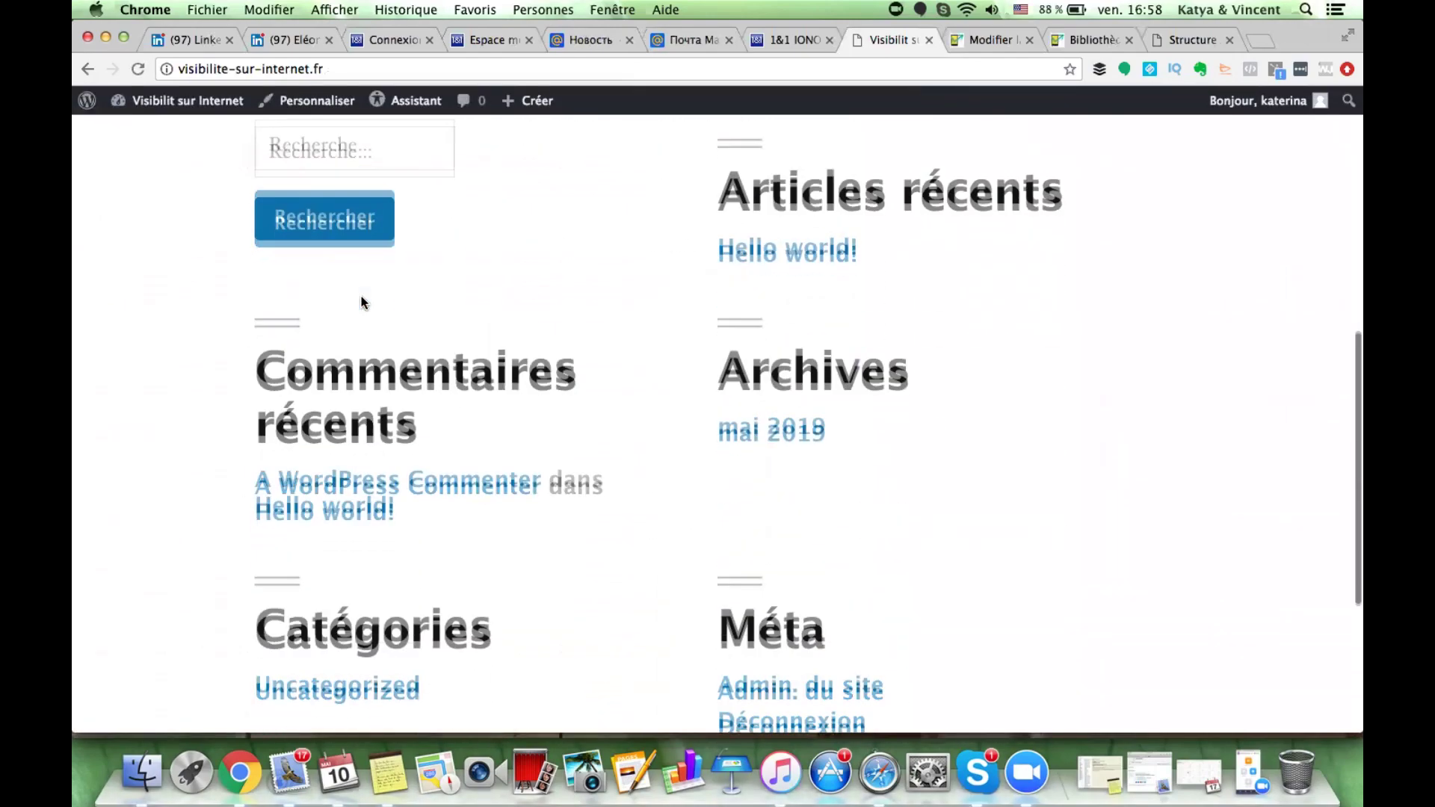
scroll(361, 302, up, 10)
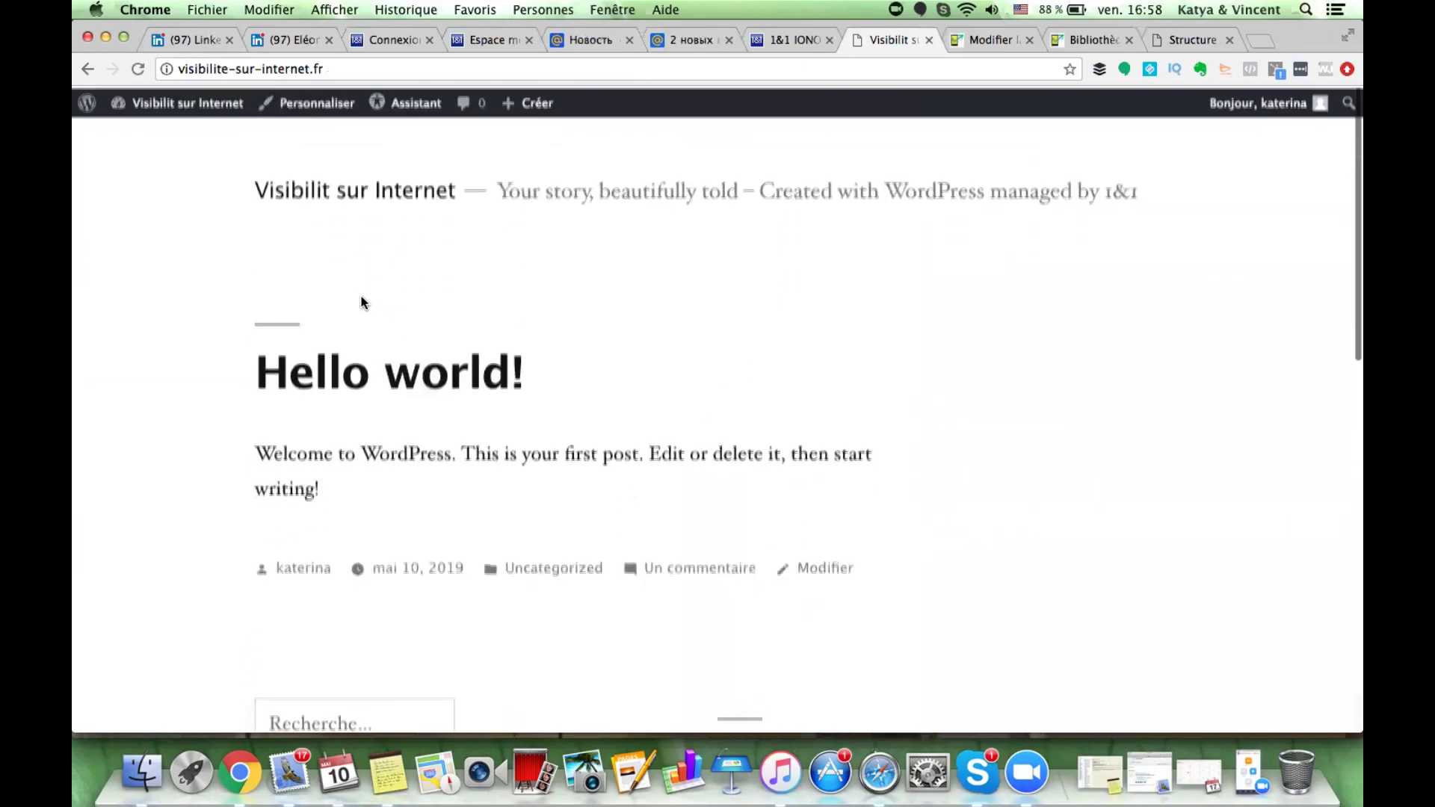
scroll(362, 303, down, 10)
scroll(362, 302, up, 10)
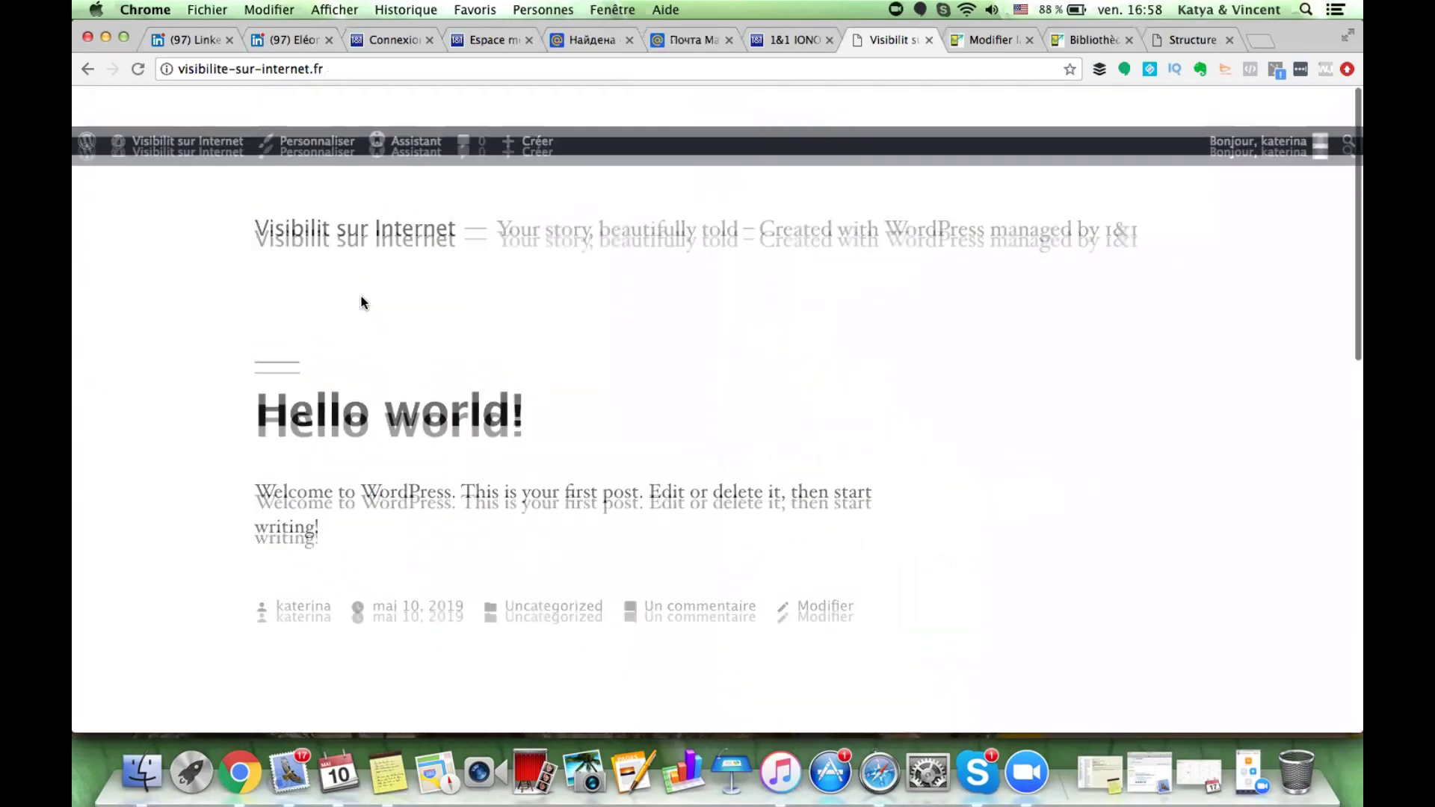
Return to the WordPress dashboard and open the page for adding new extensions
mouse_move(187, 106)
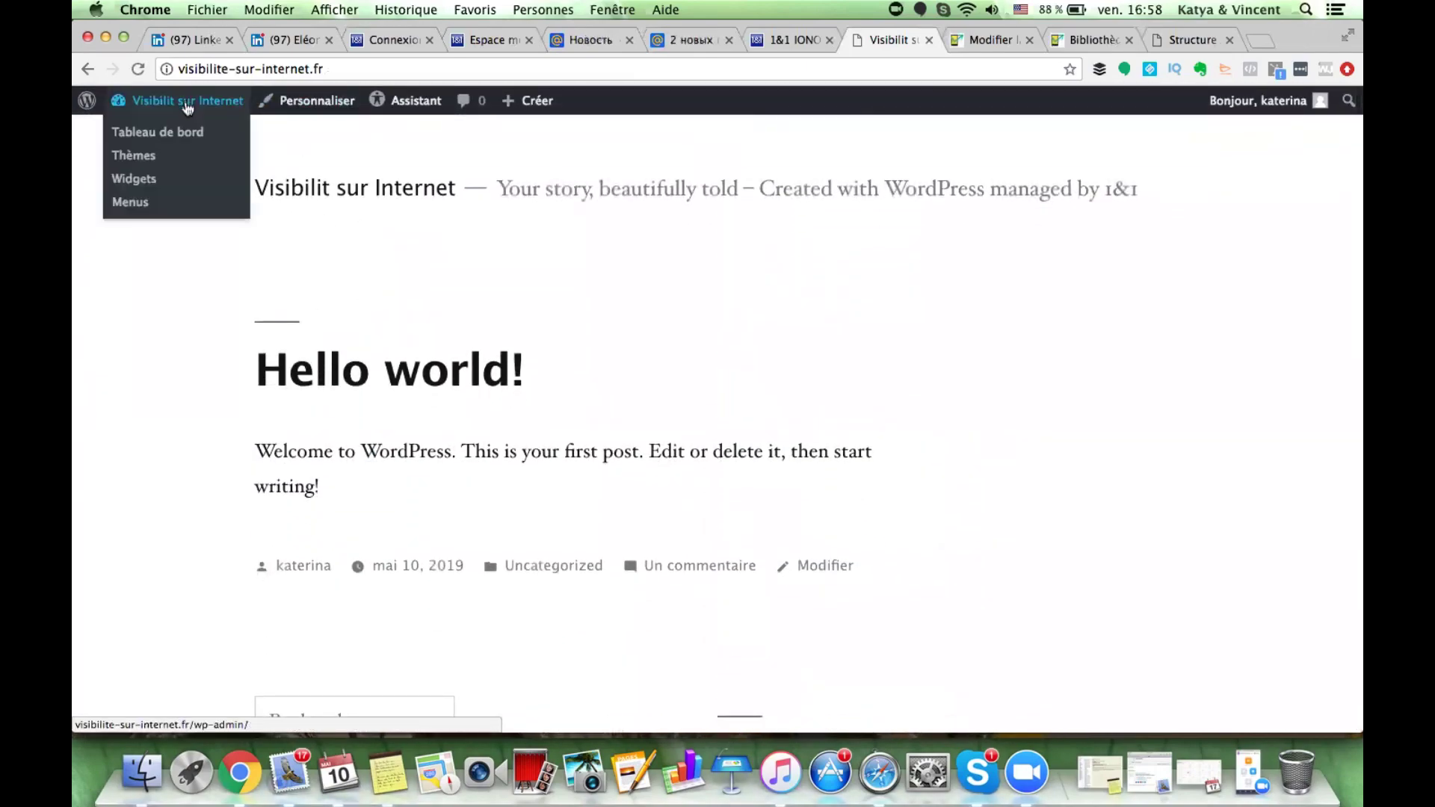
click(190, 107)
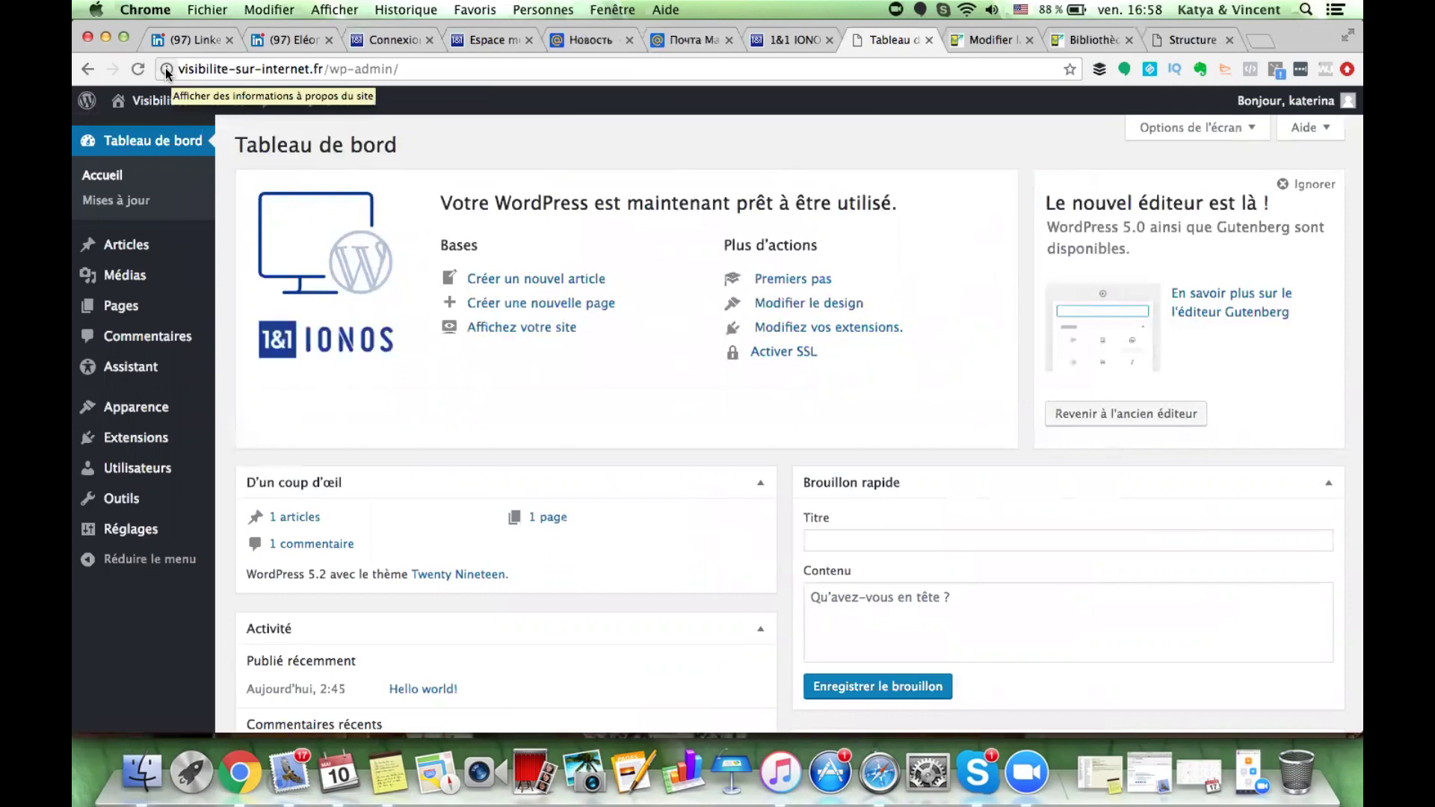
mouse_move(145, 442)
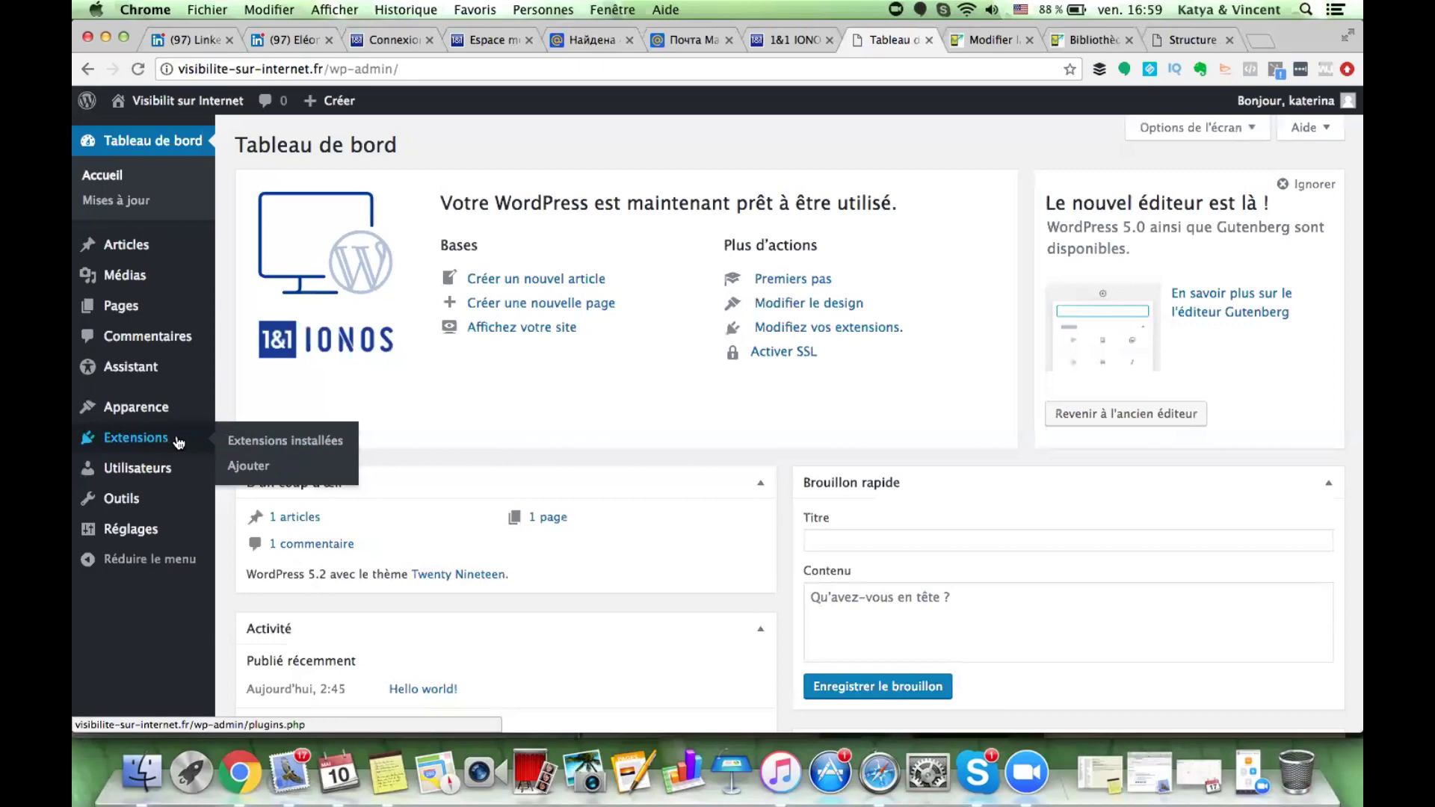
click(247, 468)
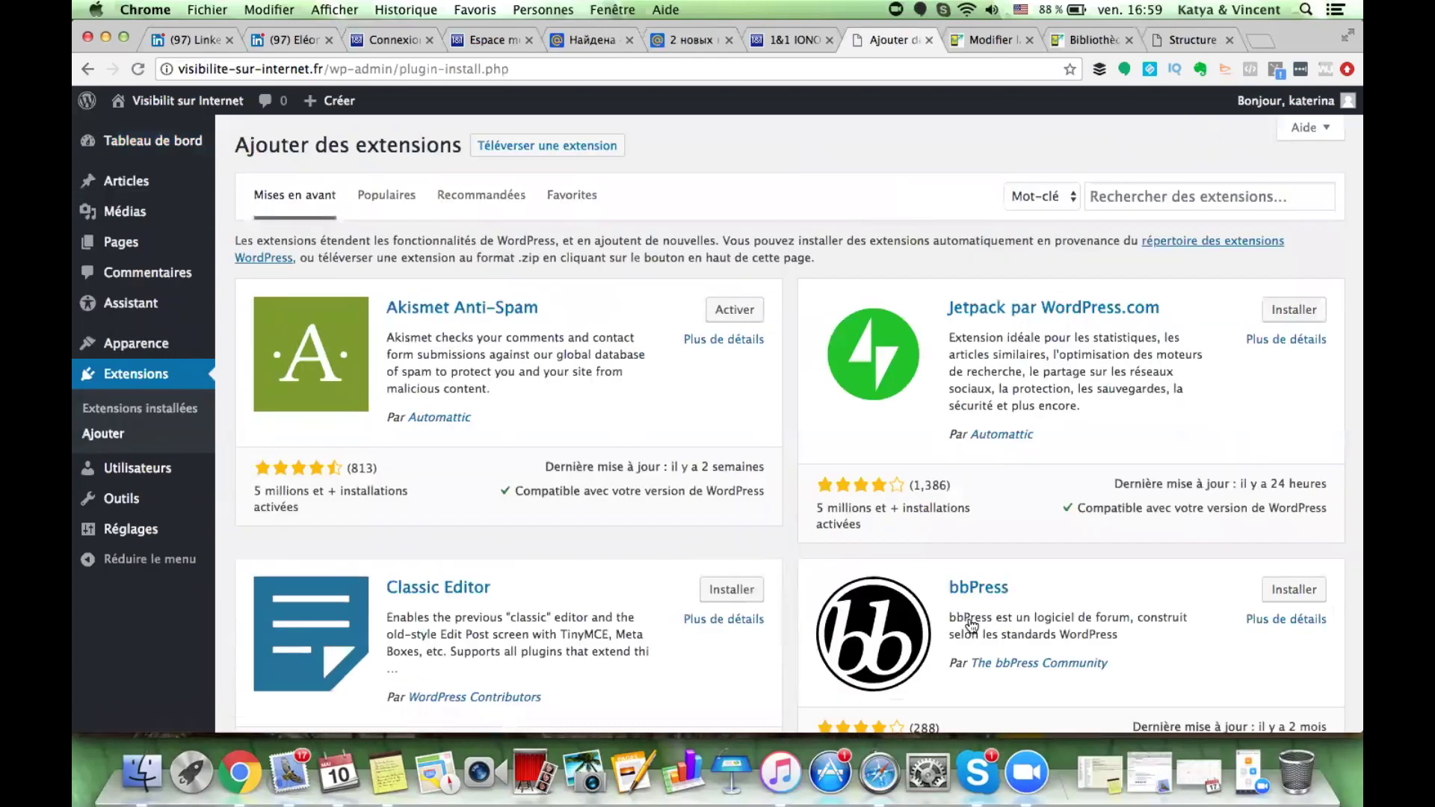
Search the extension directory for "Really Simple SSL"
click(1154, 187)
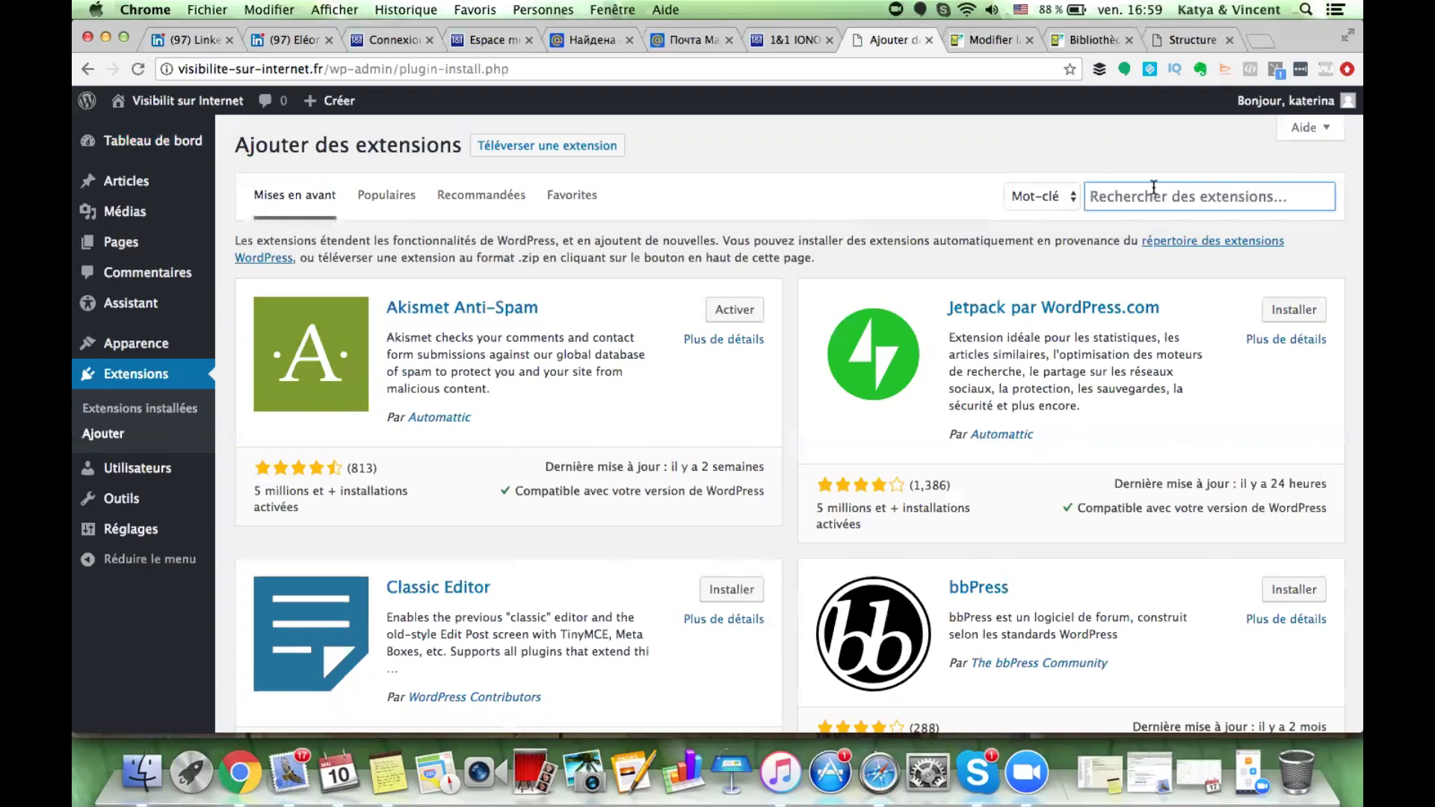
text(Really )
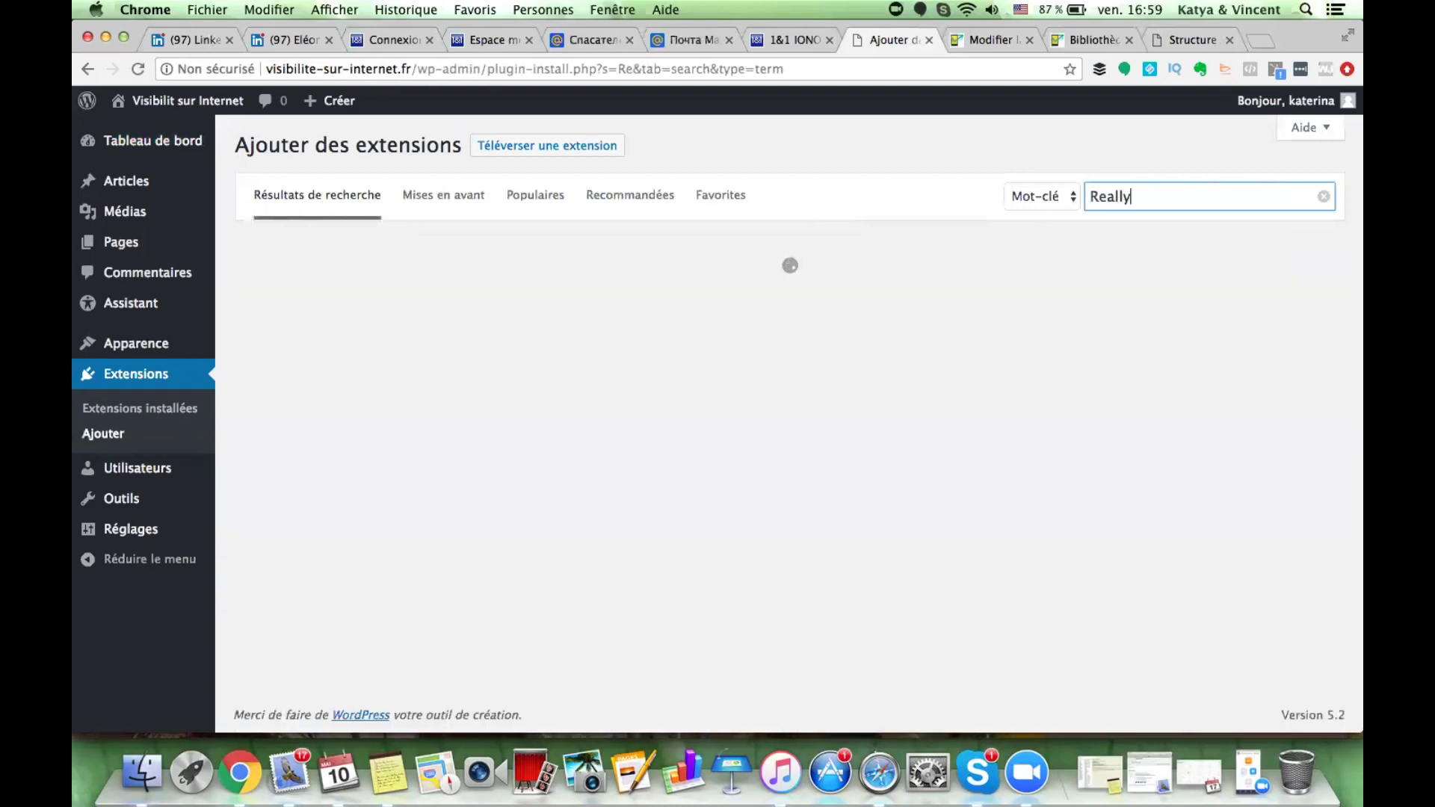
text(Simple)
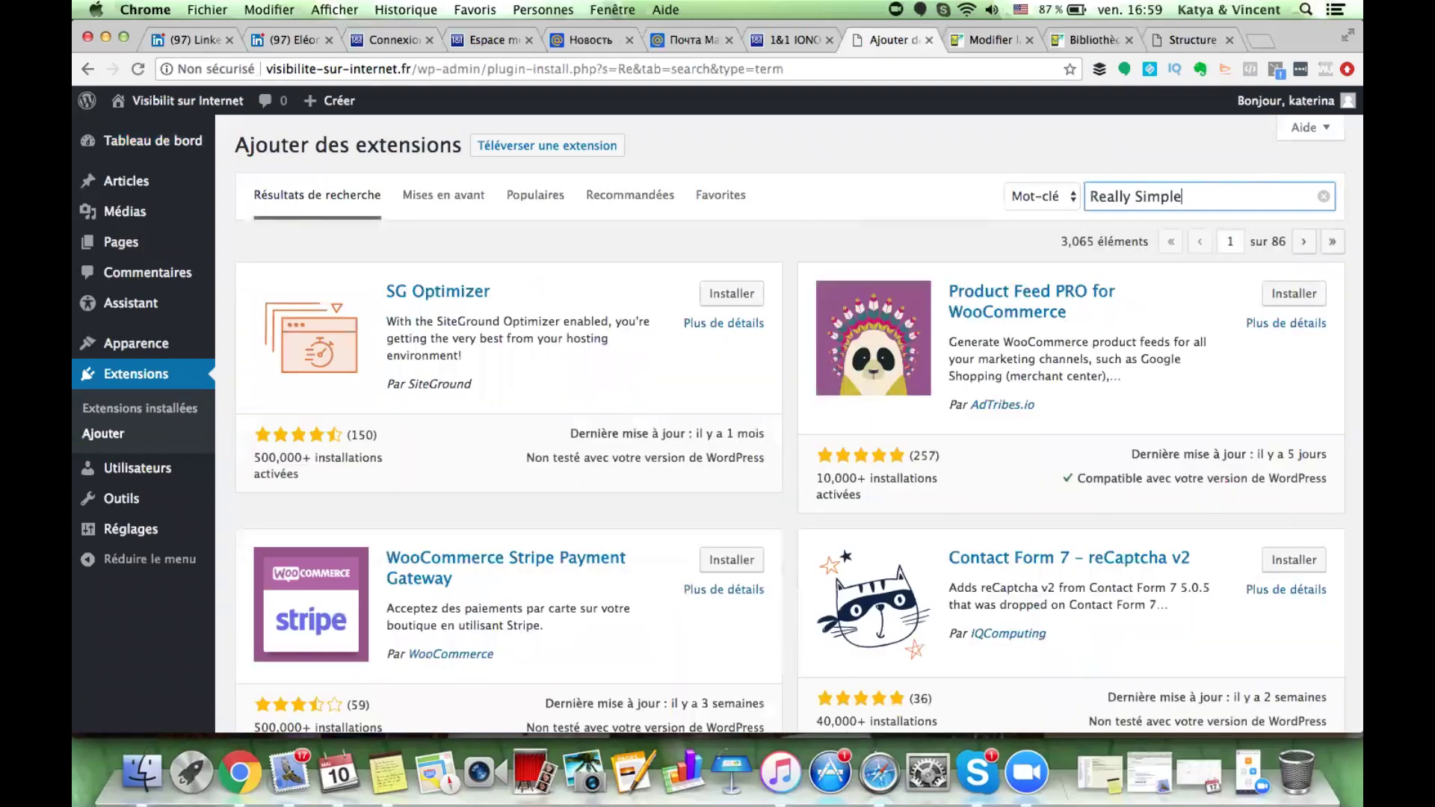
text( SSSL)
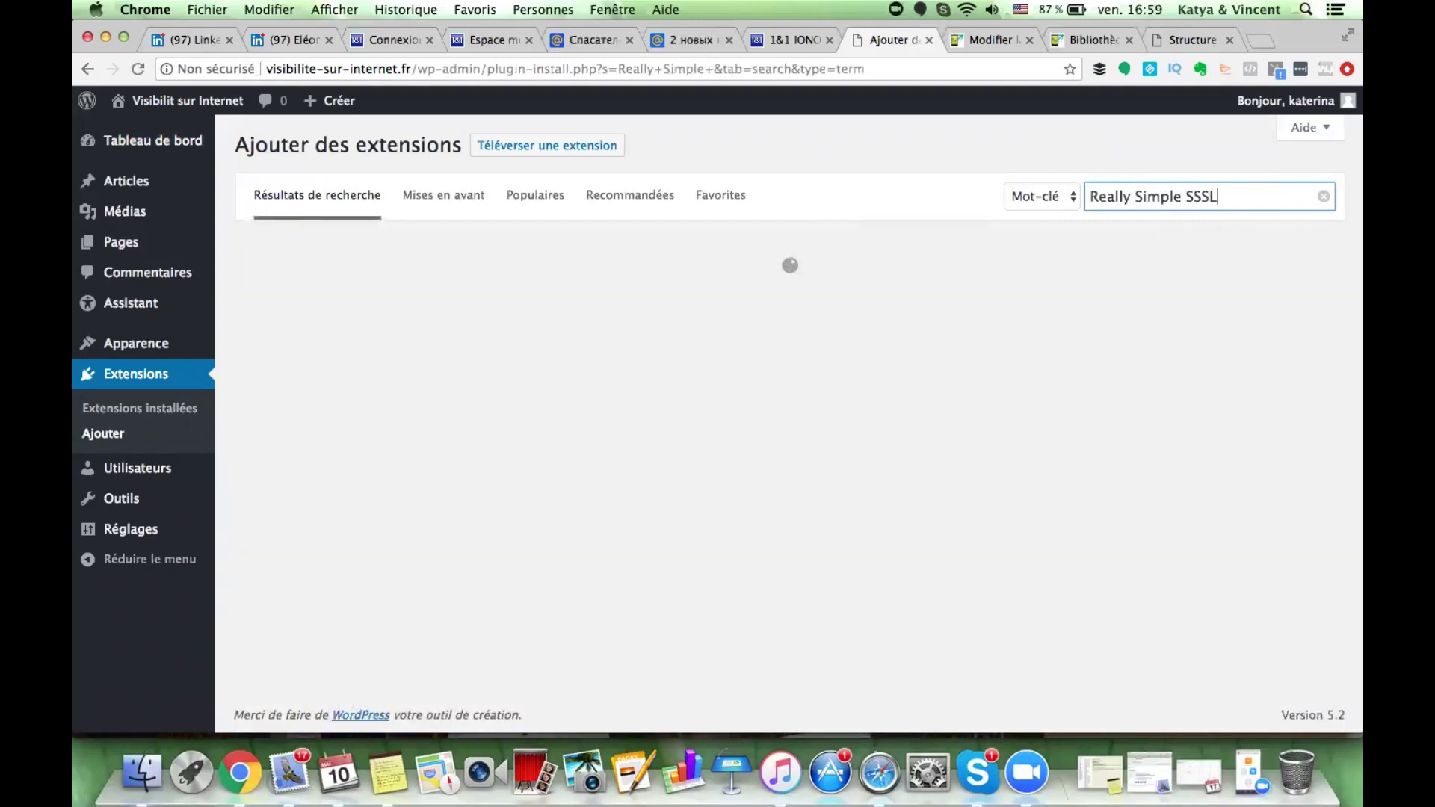
key(BackSpace)
key(BackSpace)
key(BackSpace)
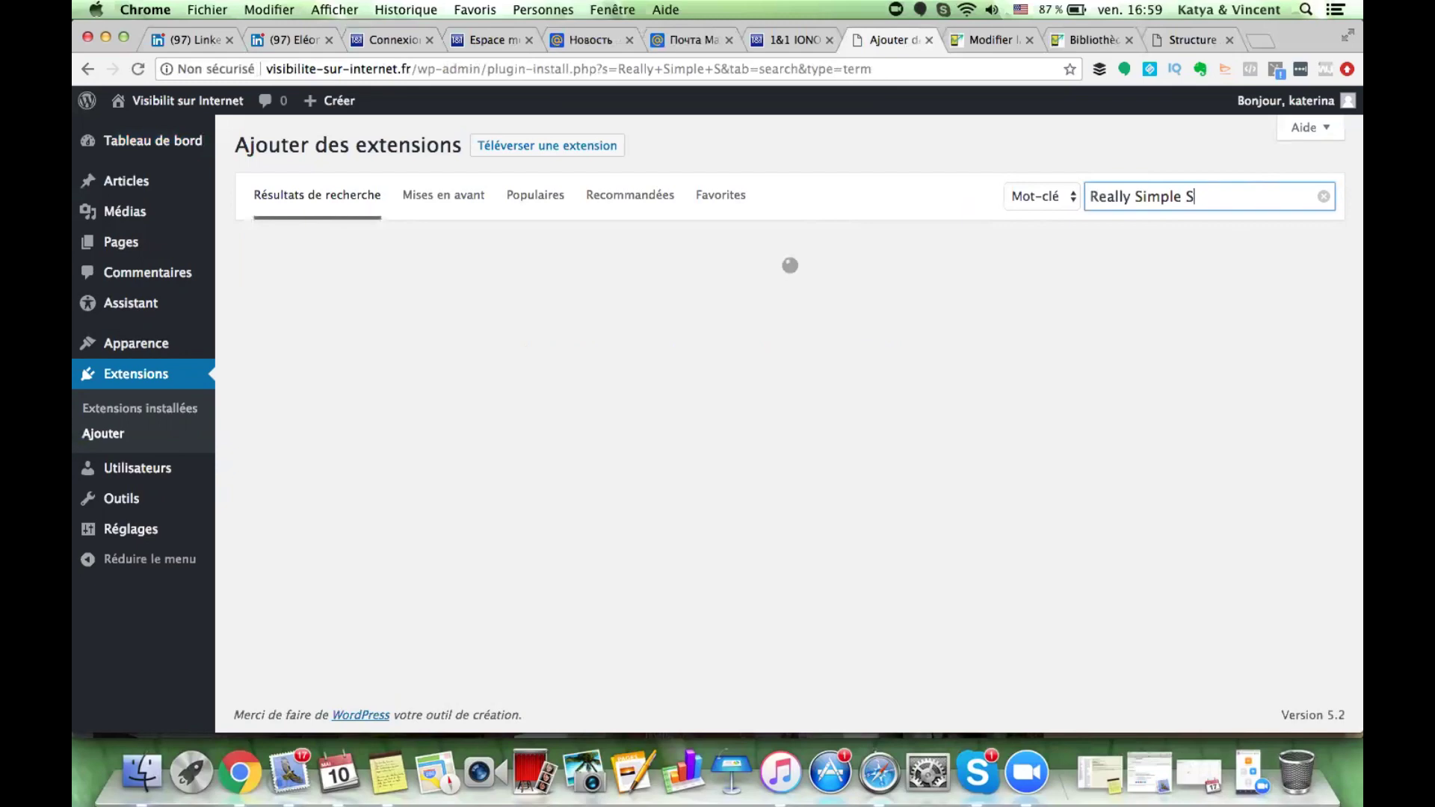
text(s)
key(BackSpace)
text(SL)
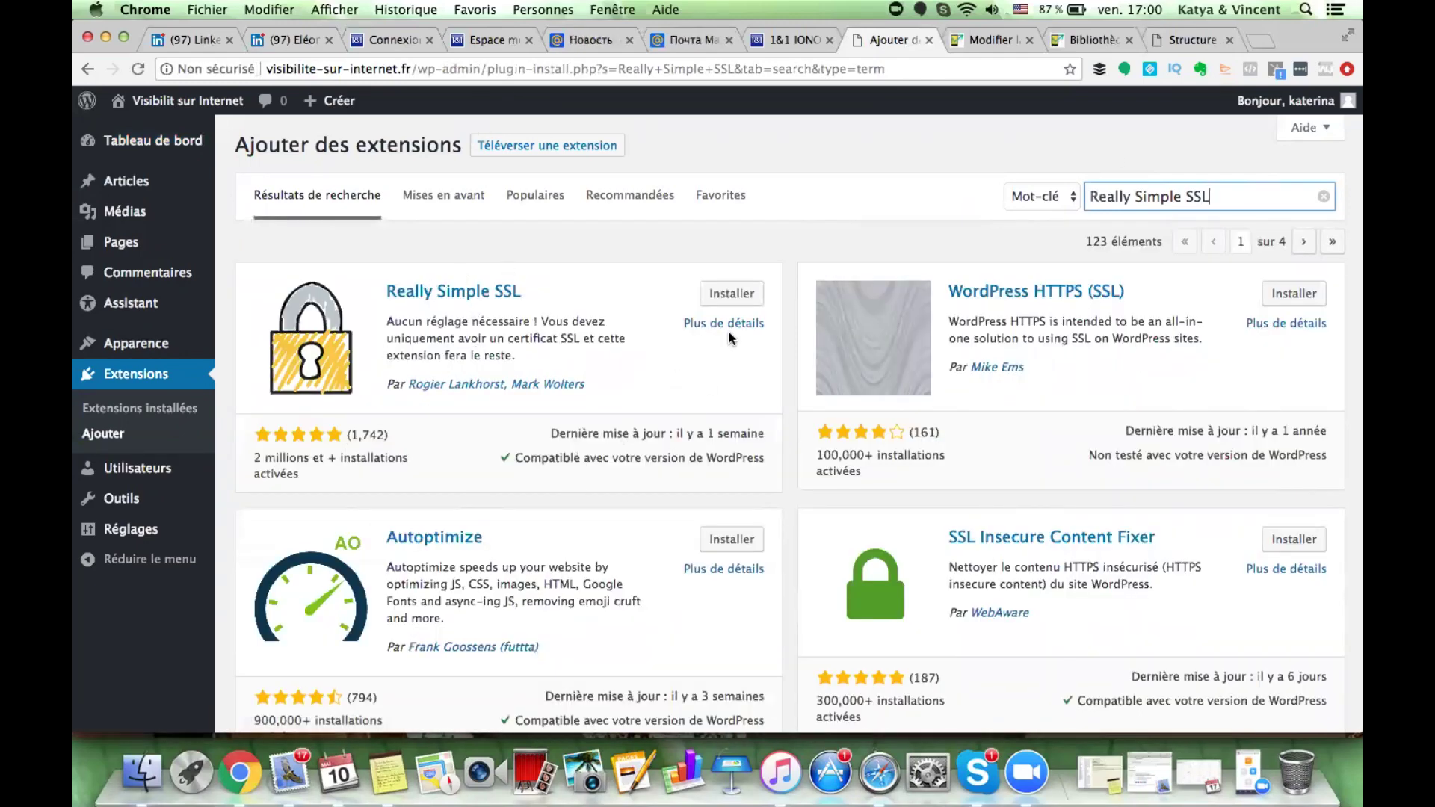
Install and activate the Really Simple SSL extension, and enable SSL for the site from its migration notice
click(722, 296)
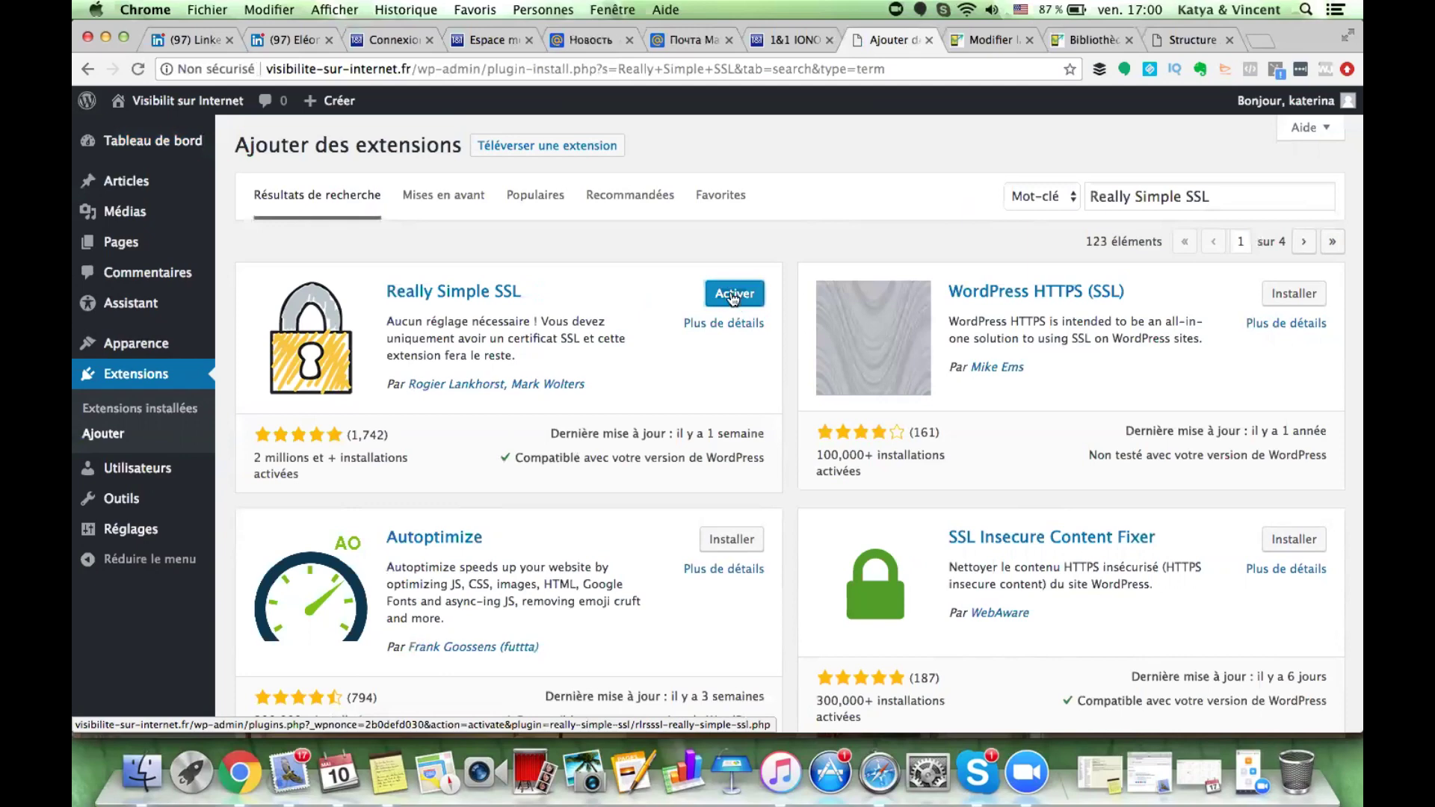
click(729, 299)
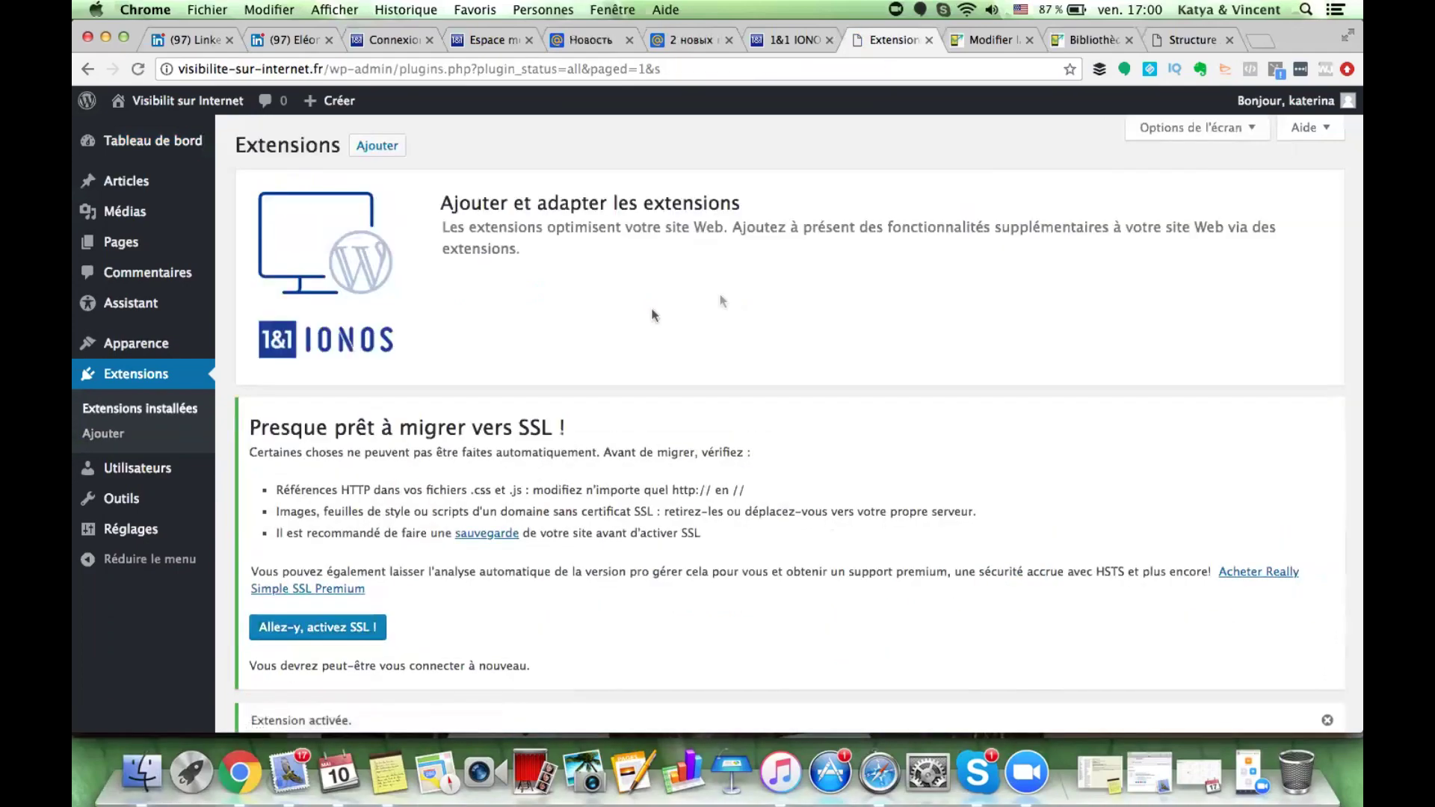
scroll(487, 506, down, 3)
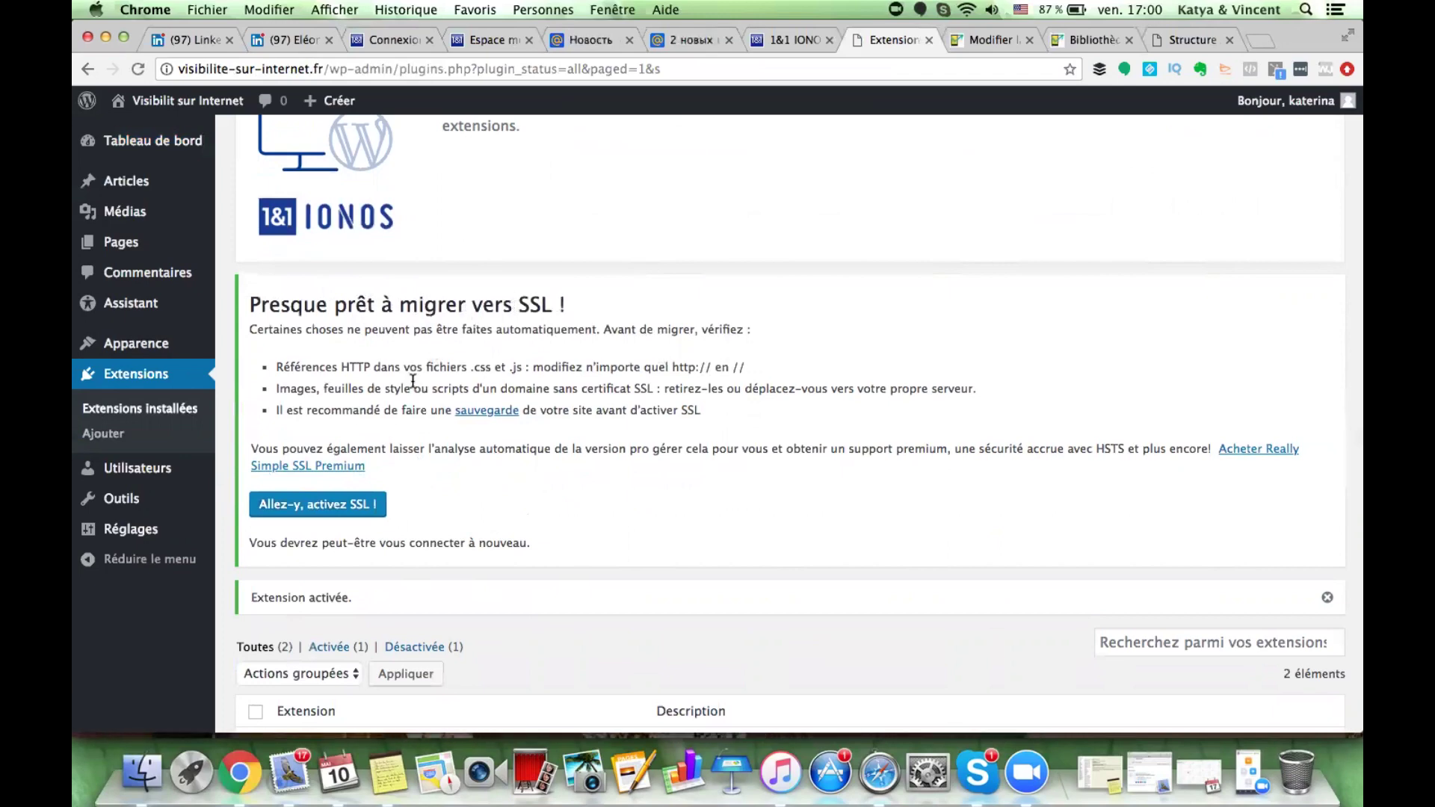
scroll(333, 479, down, 1)
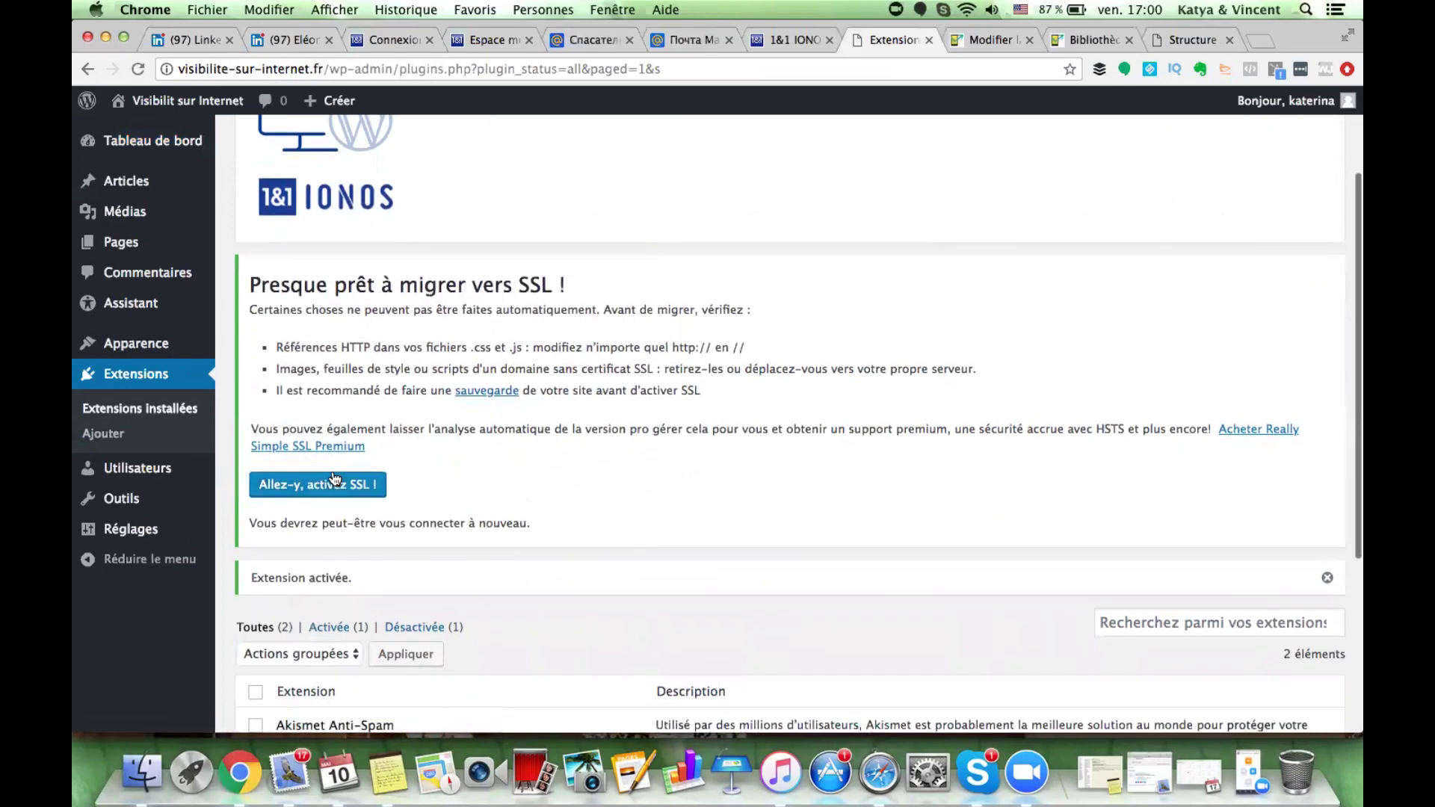
click(300, 490)
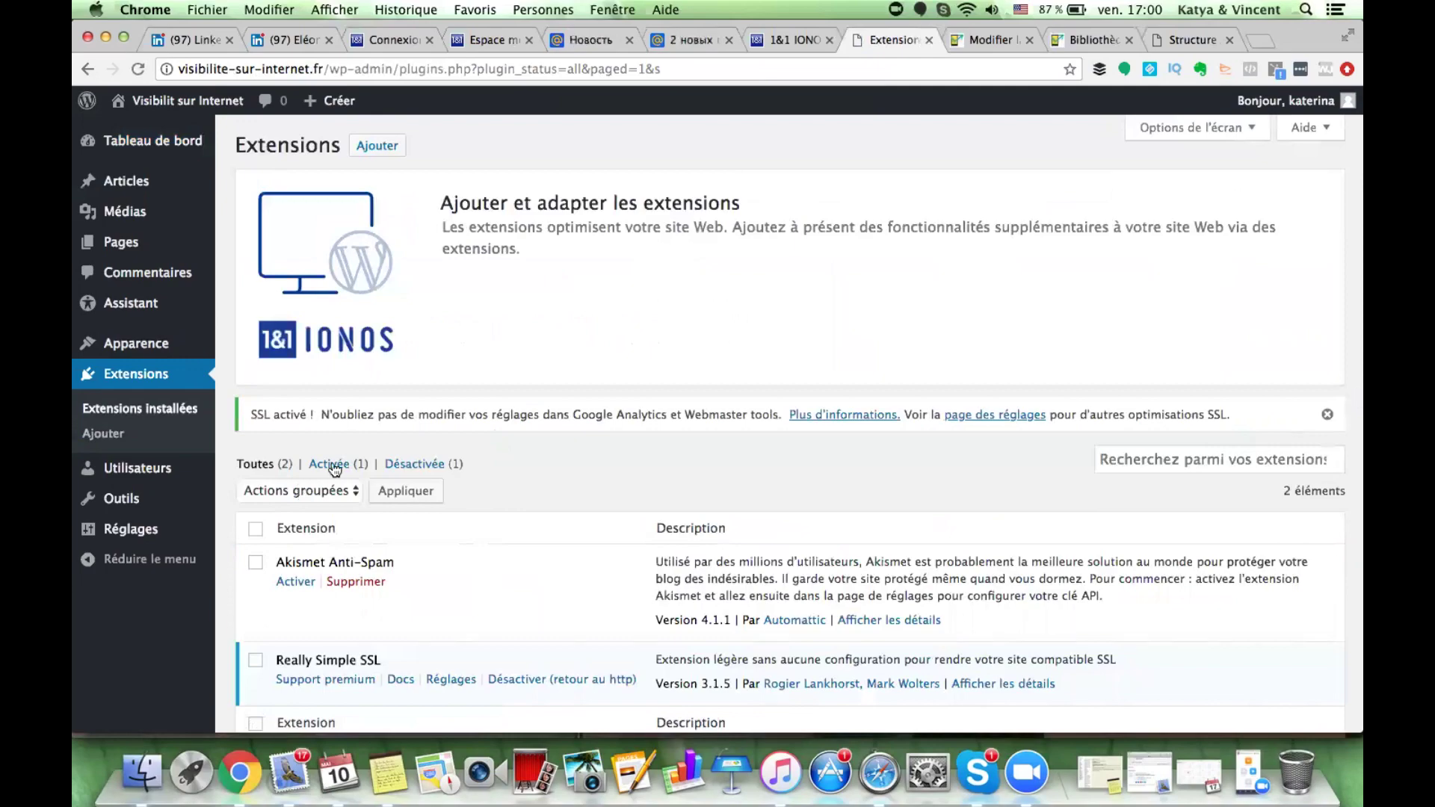
scroll(490, 568, down, 3)
scroll(490, 574, up, 3)
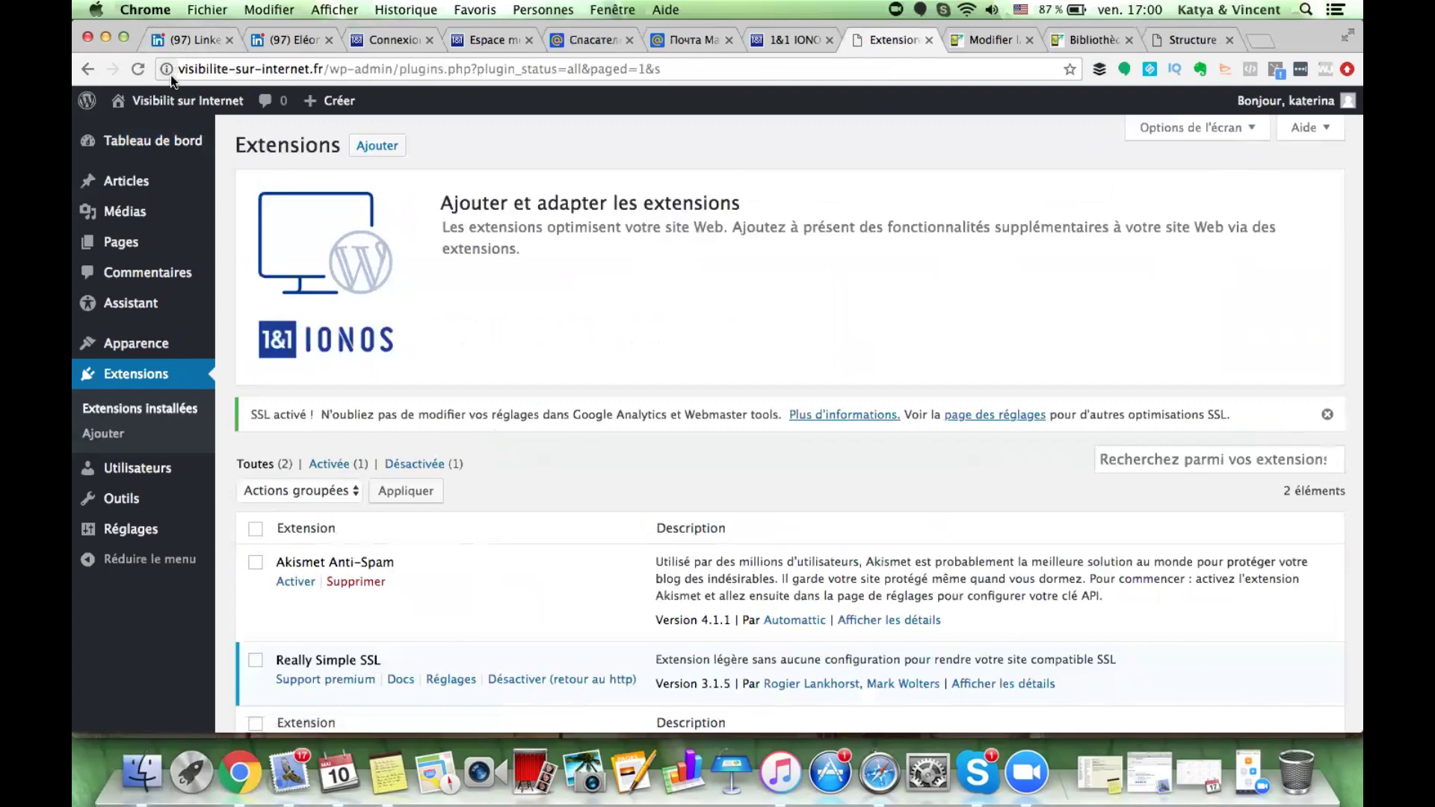
Visit the public site from the admin area and reload its home page to check the secure connection
click(690, 69)
mouse_move(208, 96)
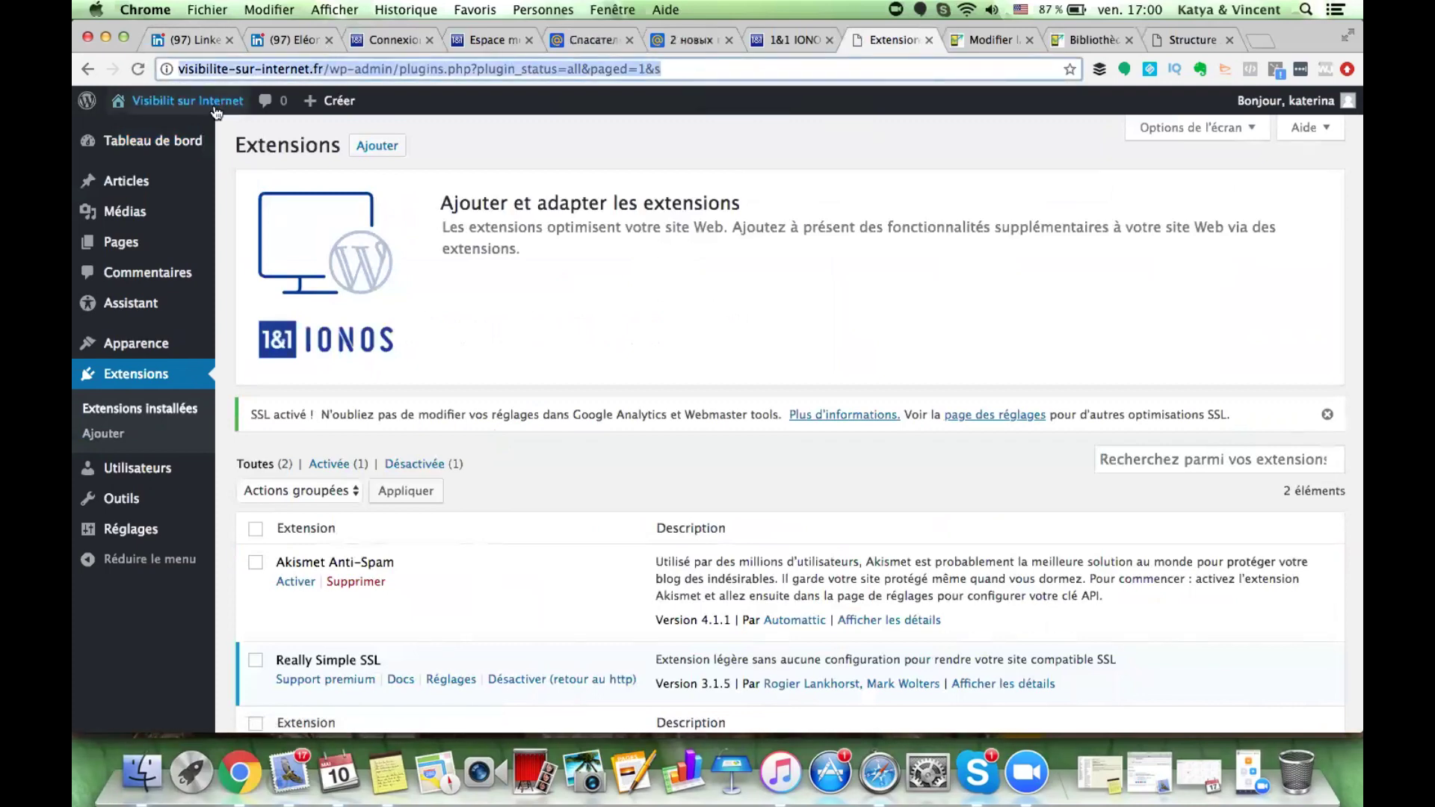
key(Return)
click(192, 101)
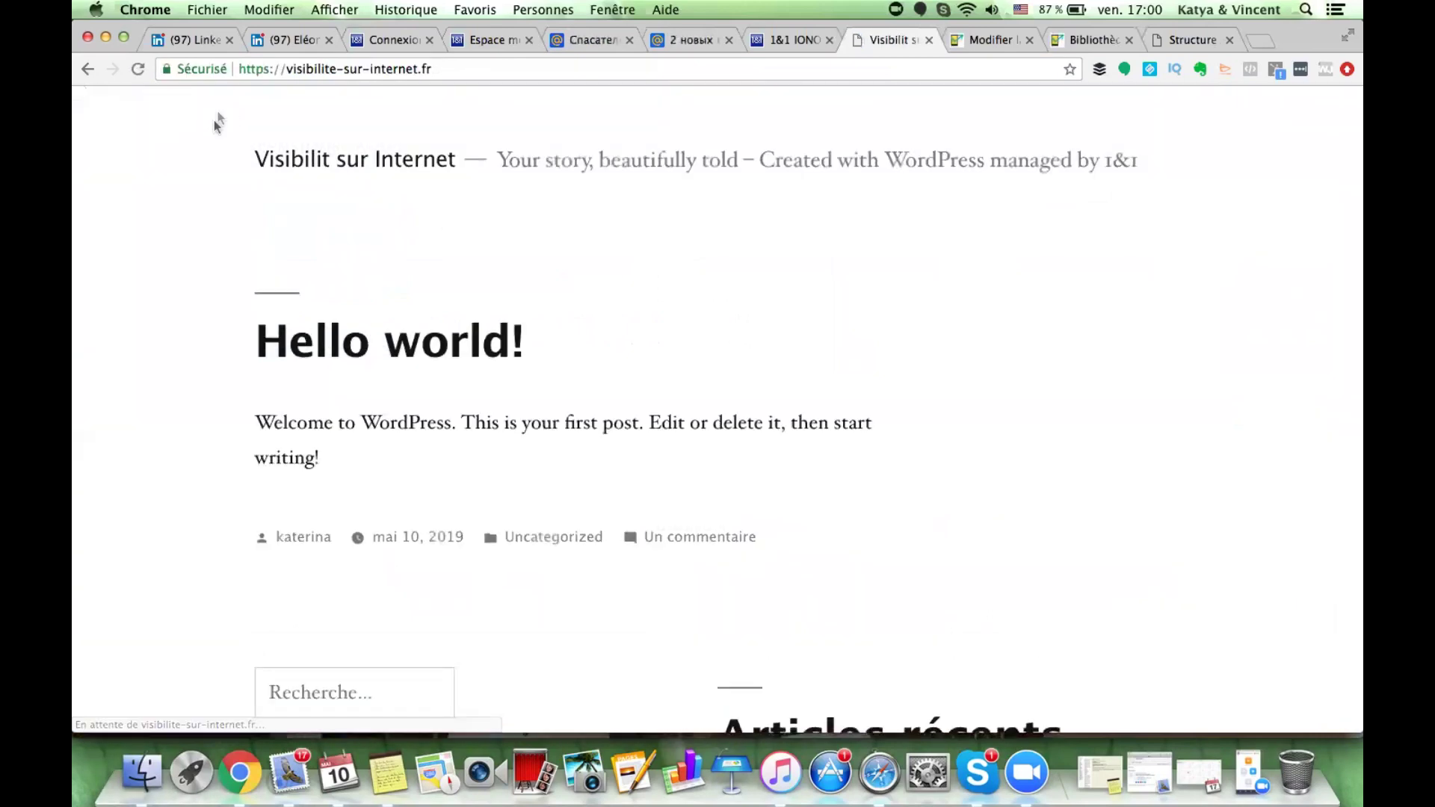
key(super+r)
key(super+r)
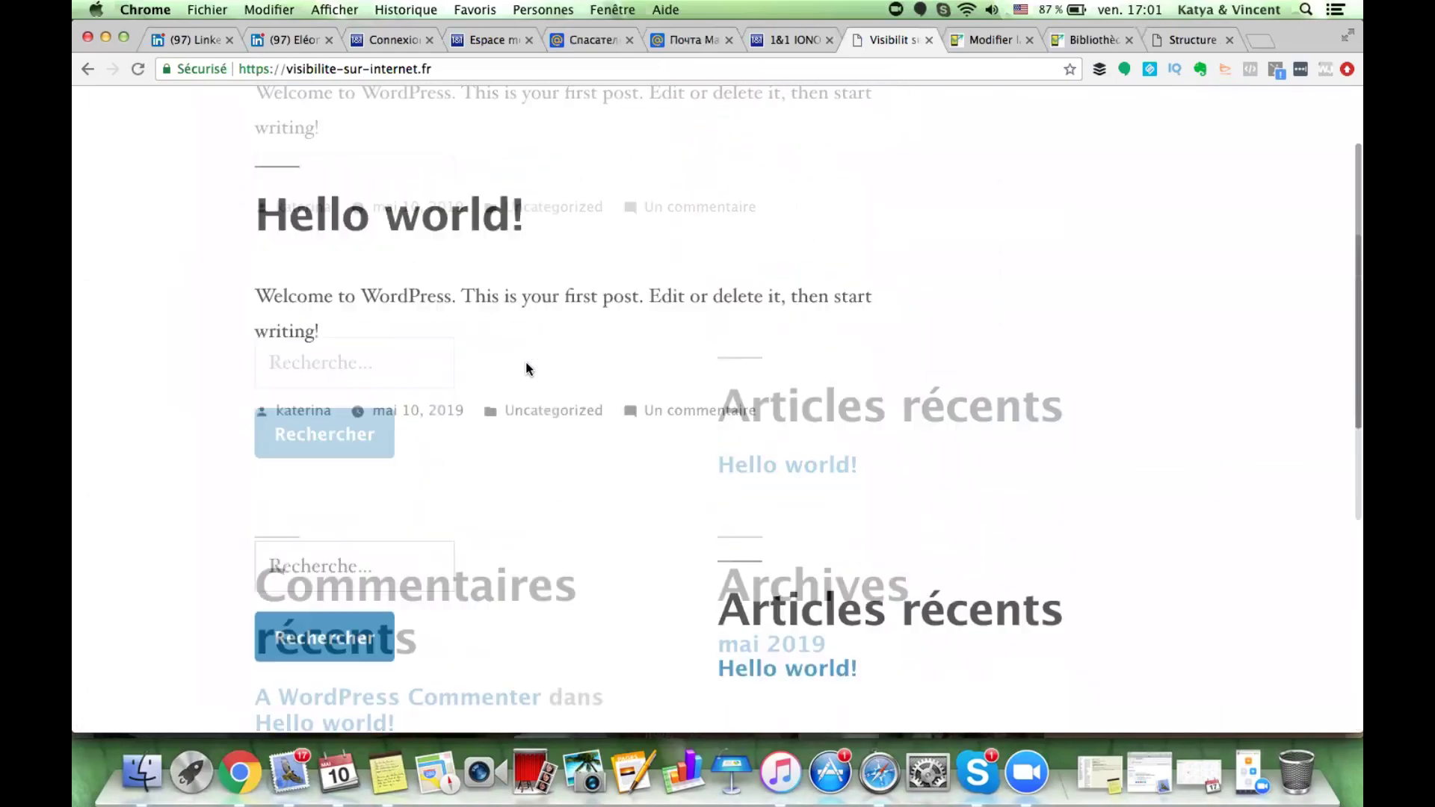
key(super+r)
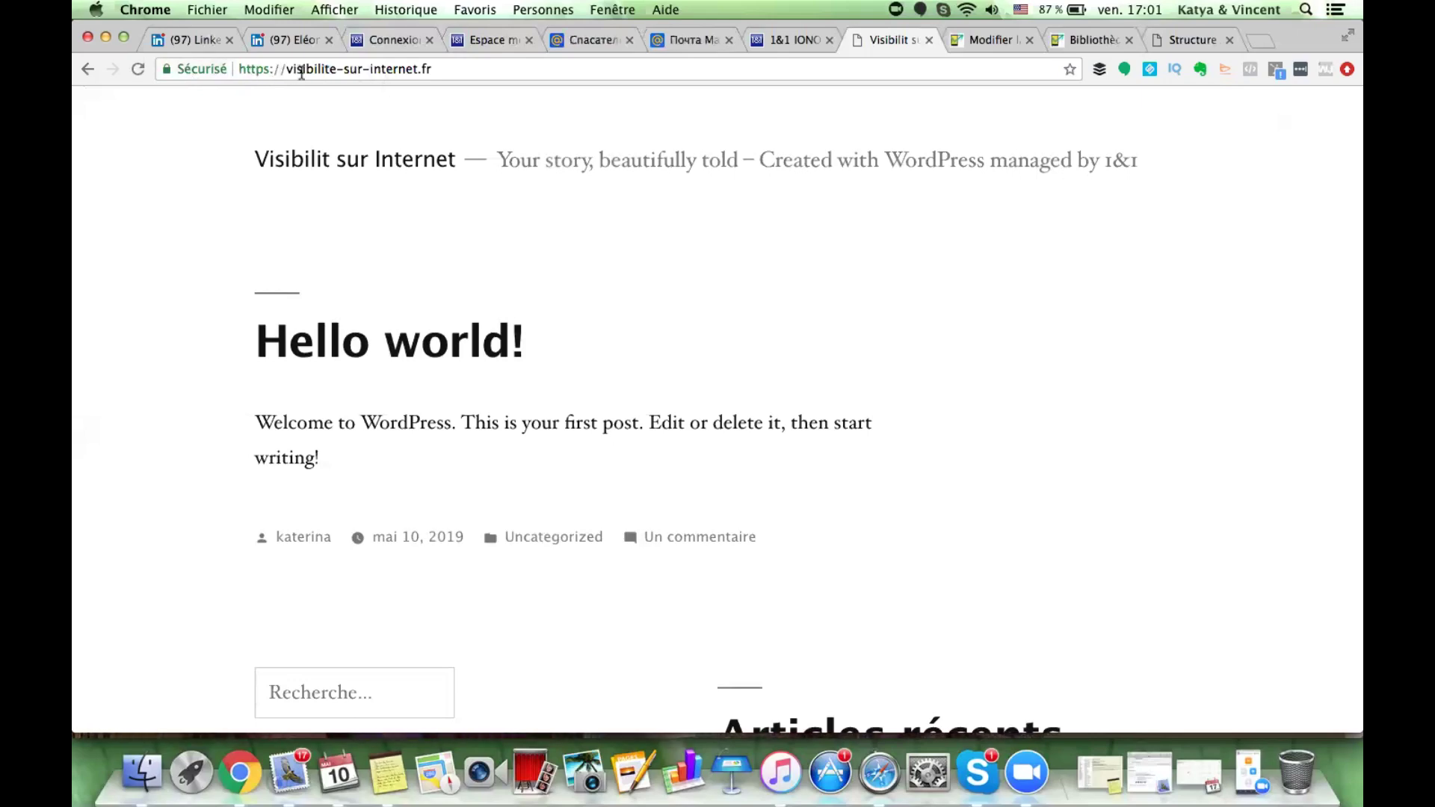
drag(485, 67, 213, 64)
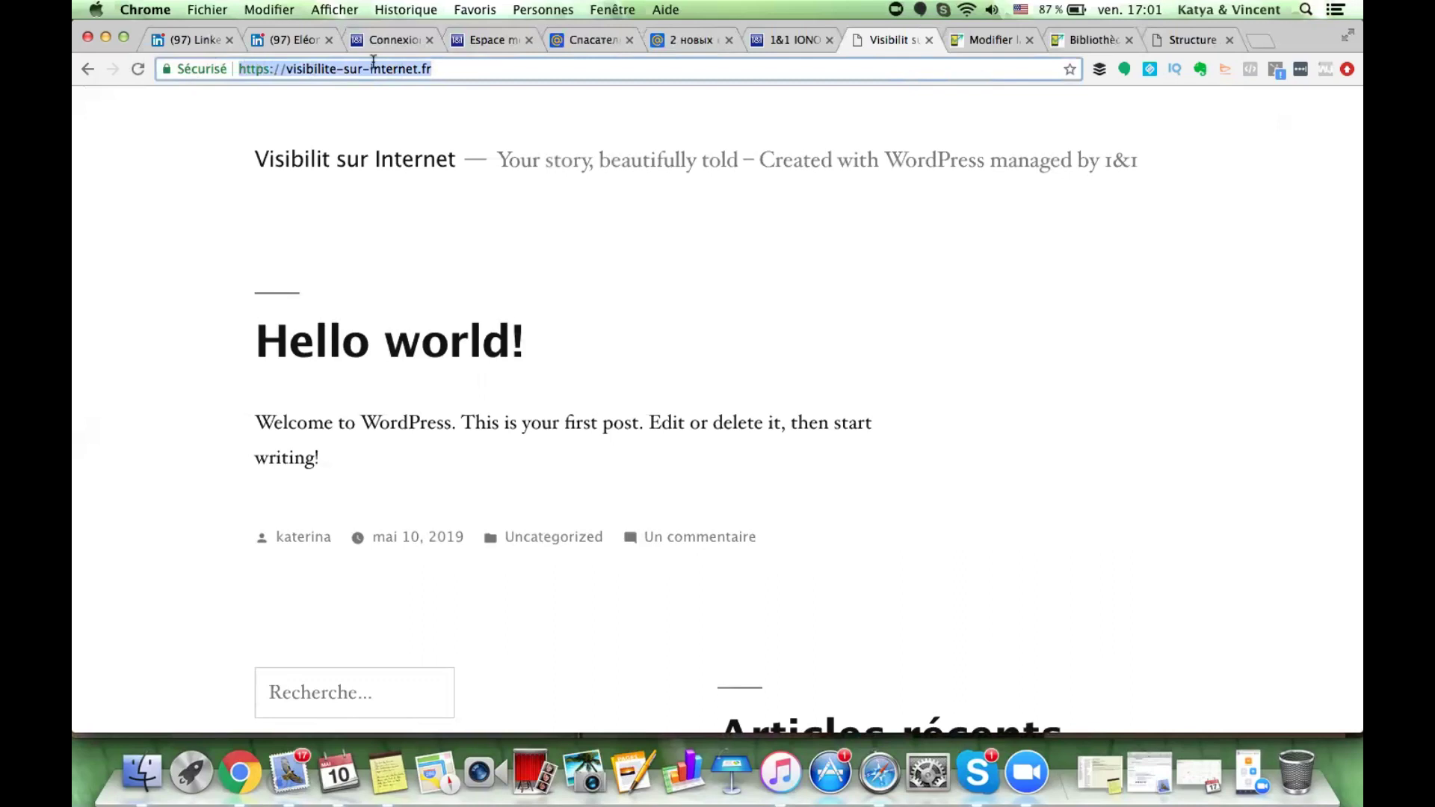
click(479, 66)
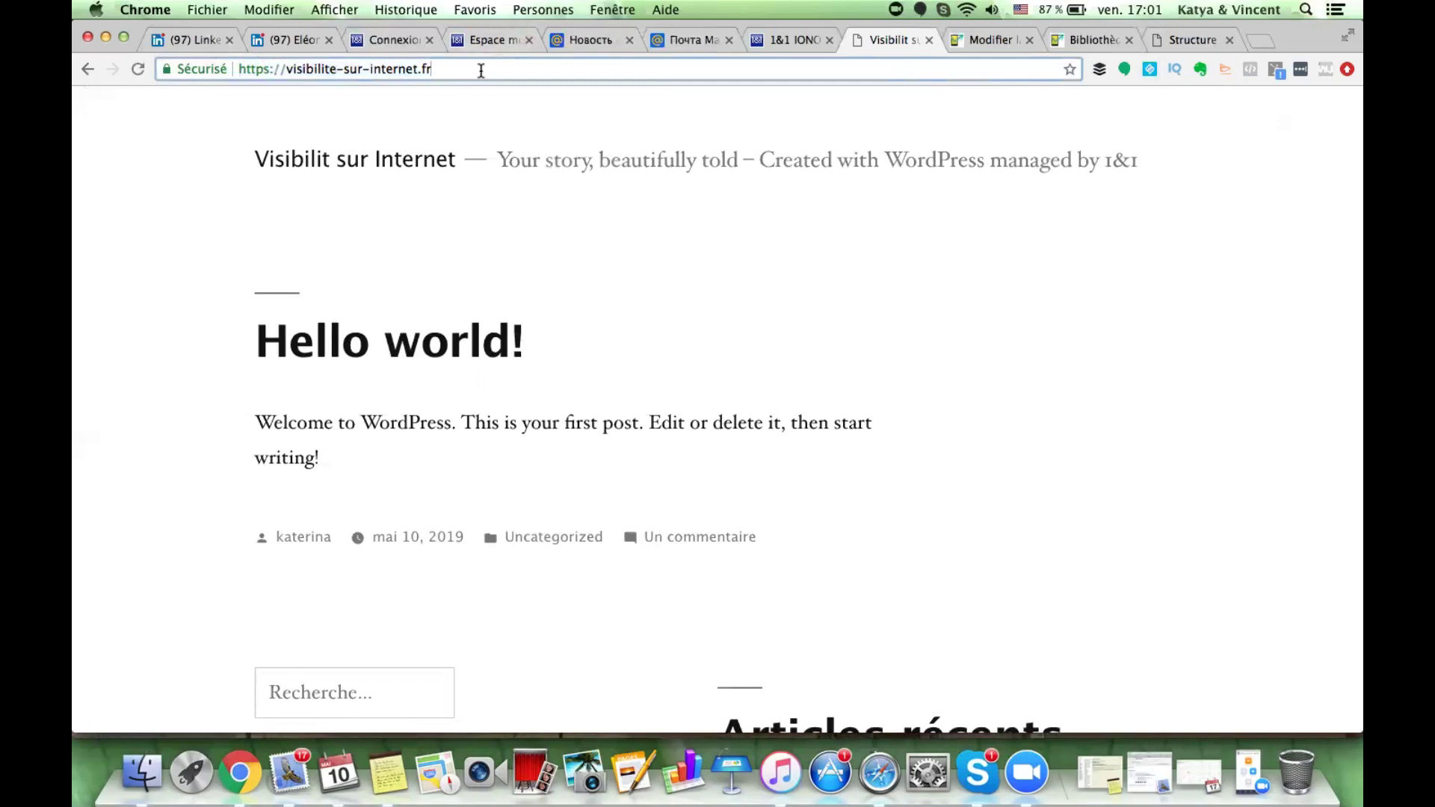
text(/)
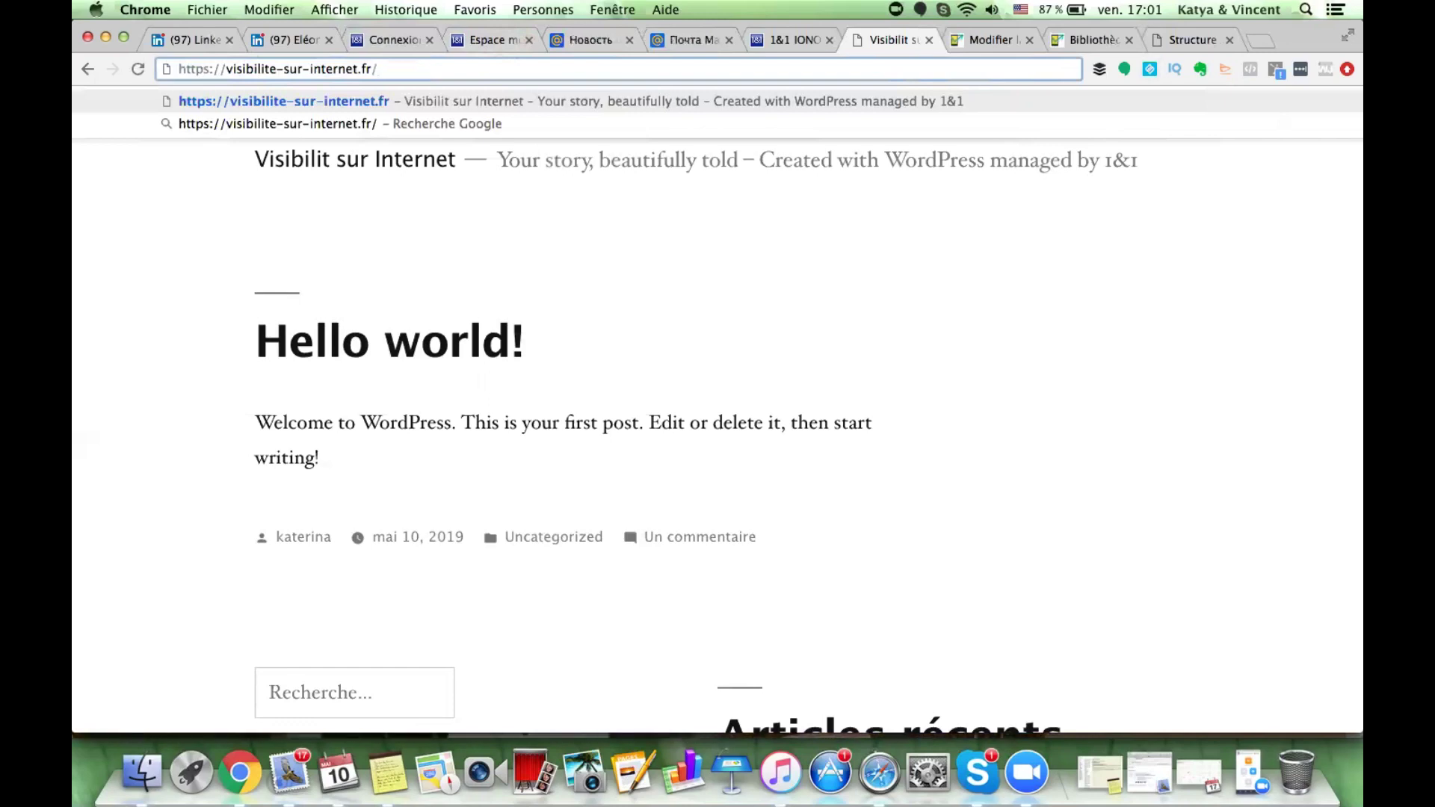
drag(377, 69, 160, 66)
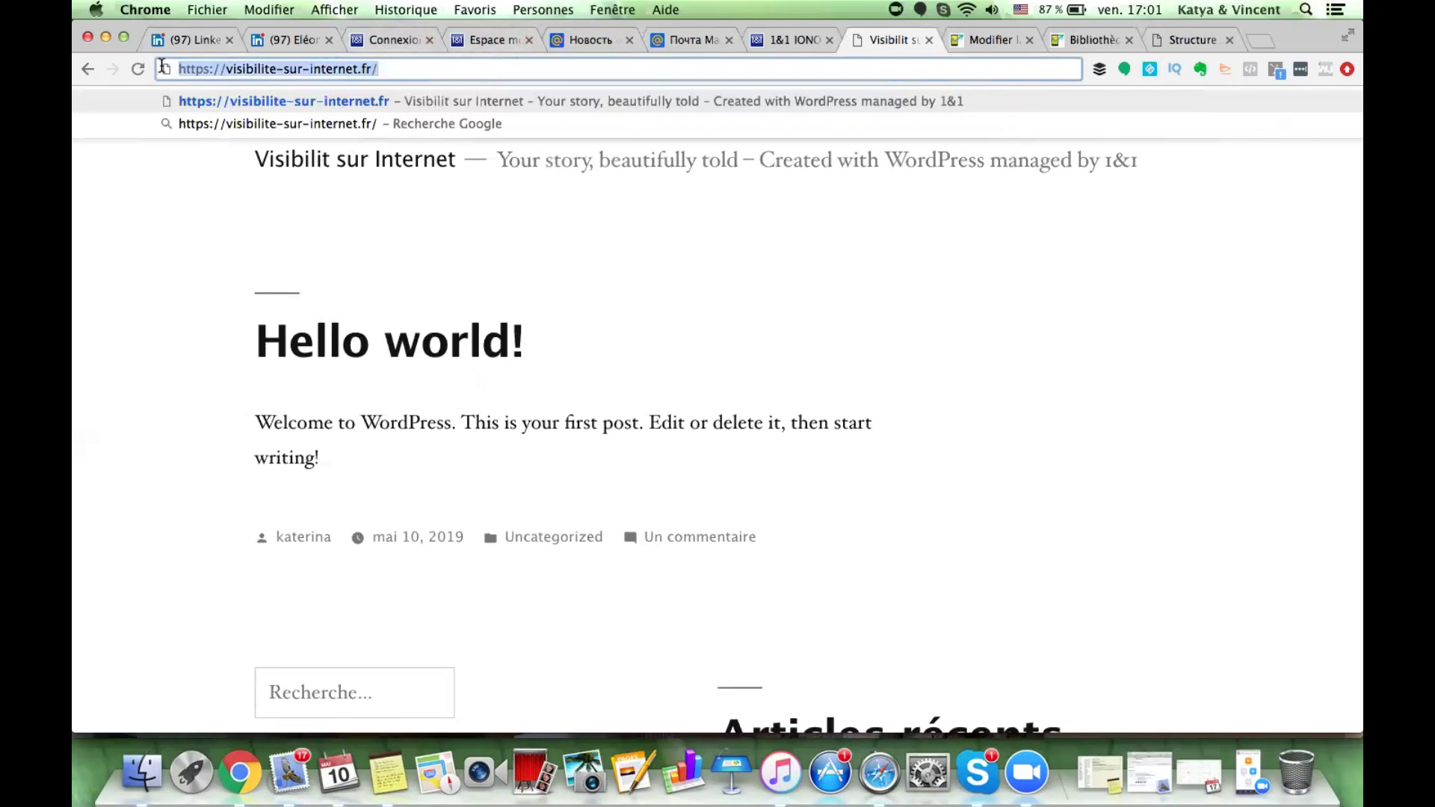
click(410, 68)
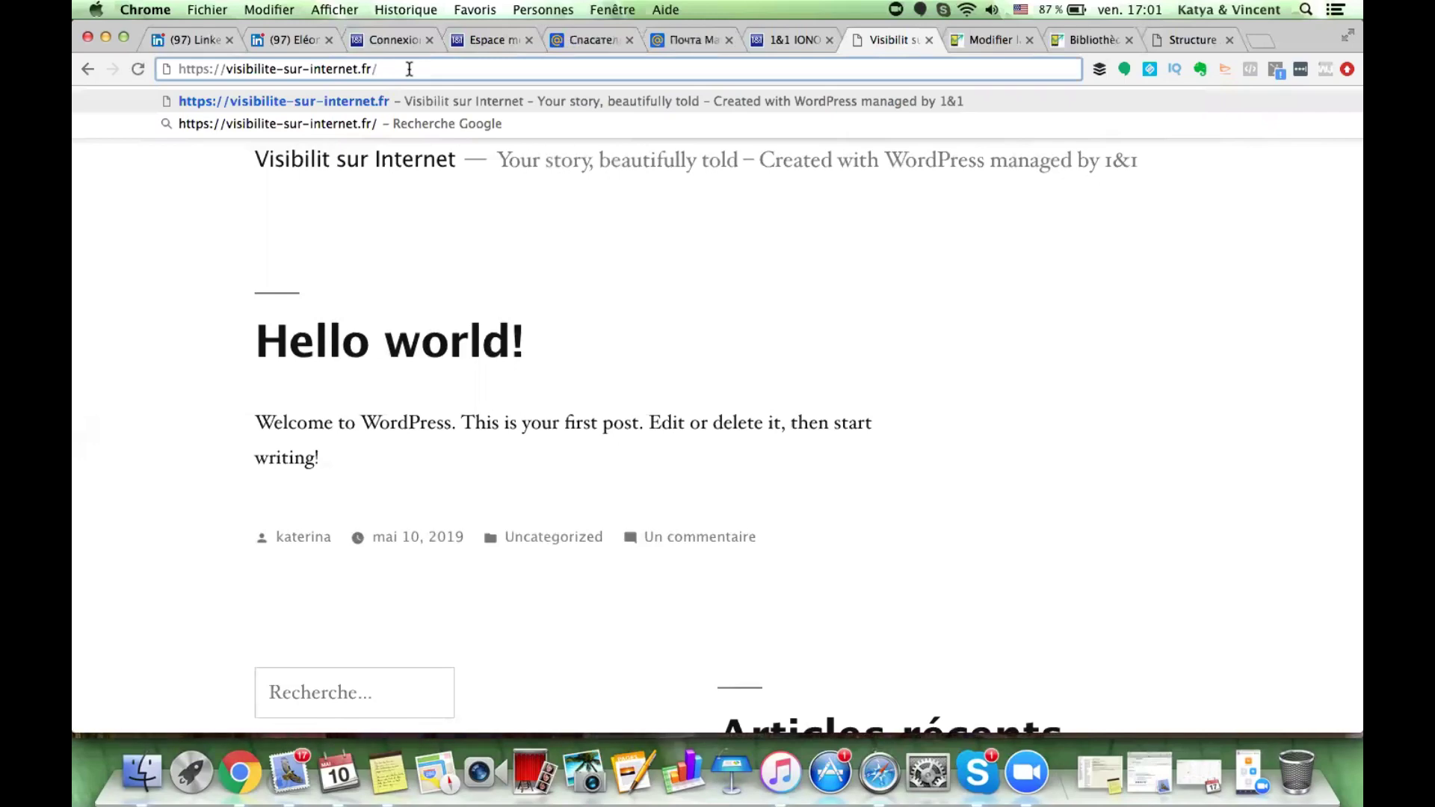
text(wp)
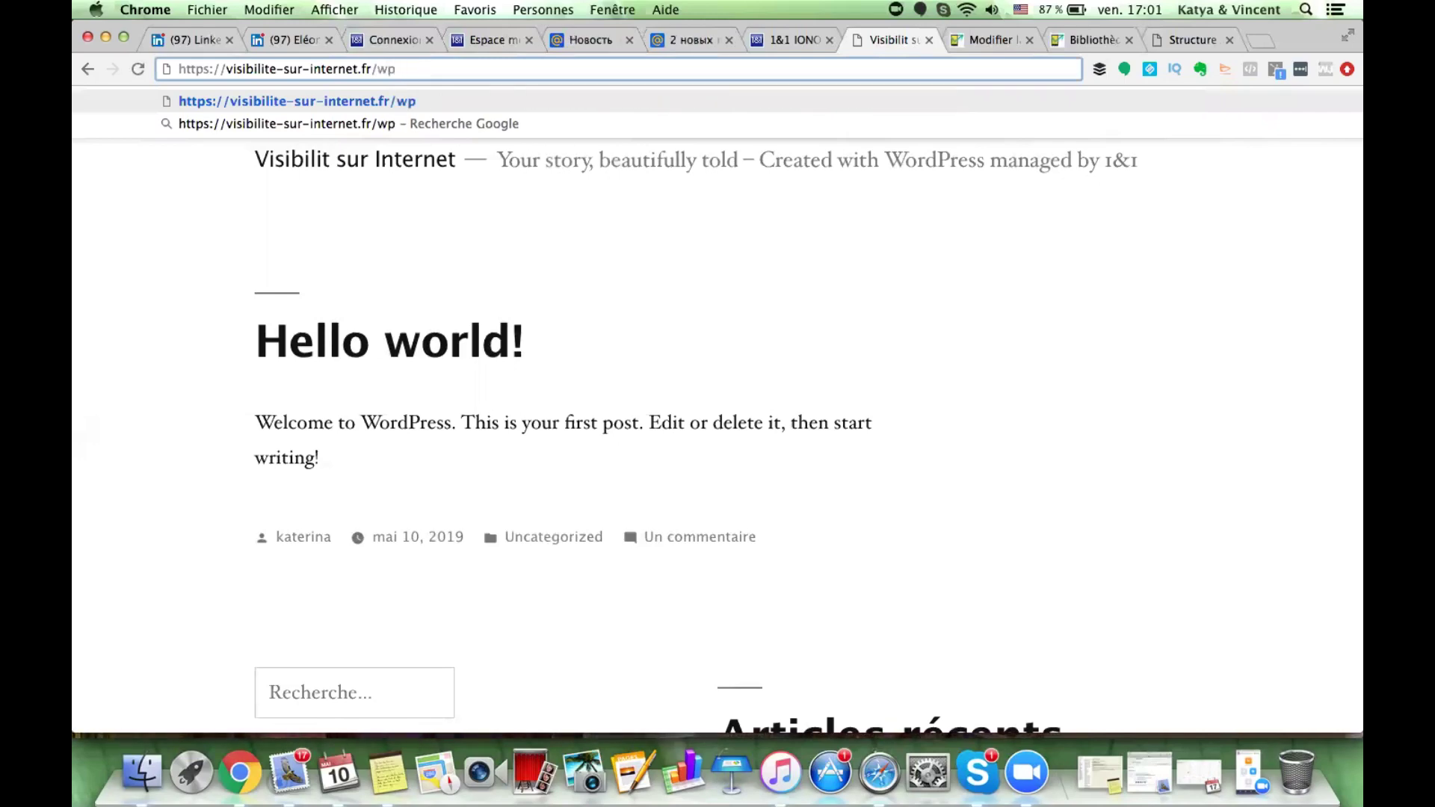
text(-admin)
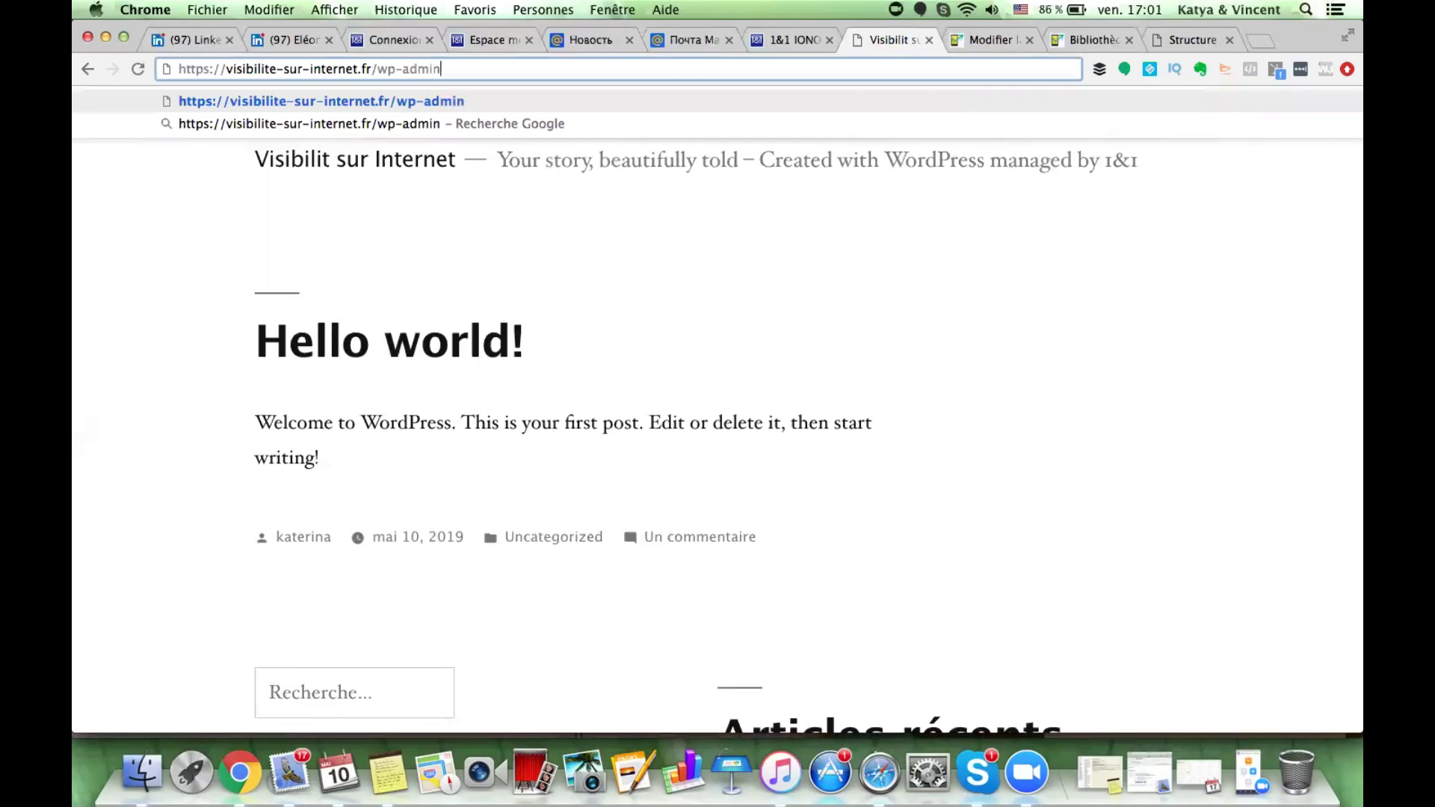
key(Return)
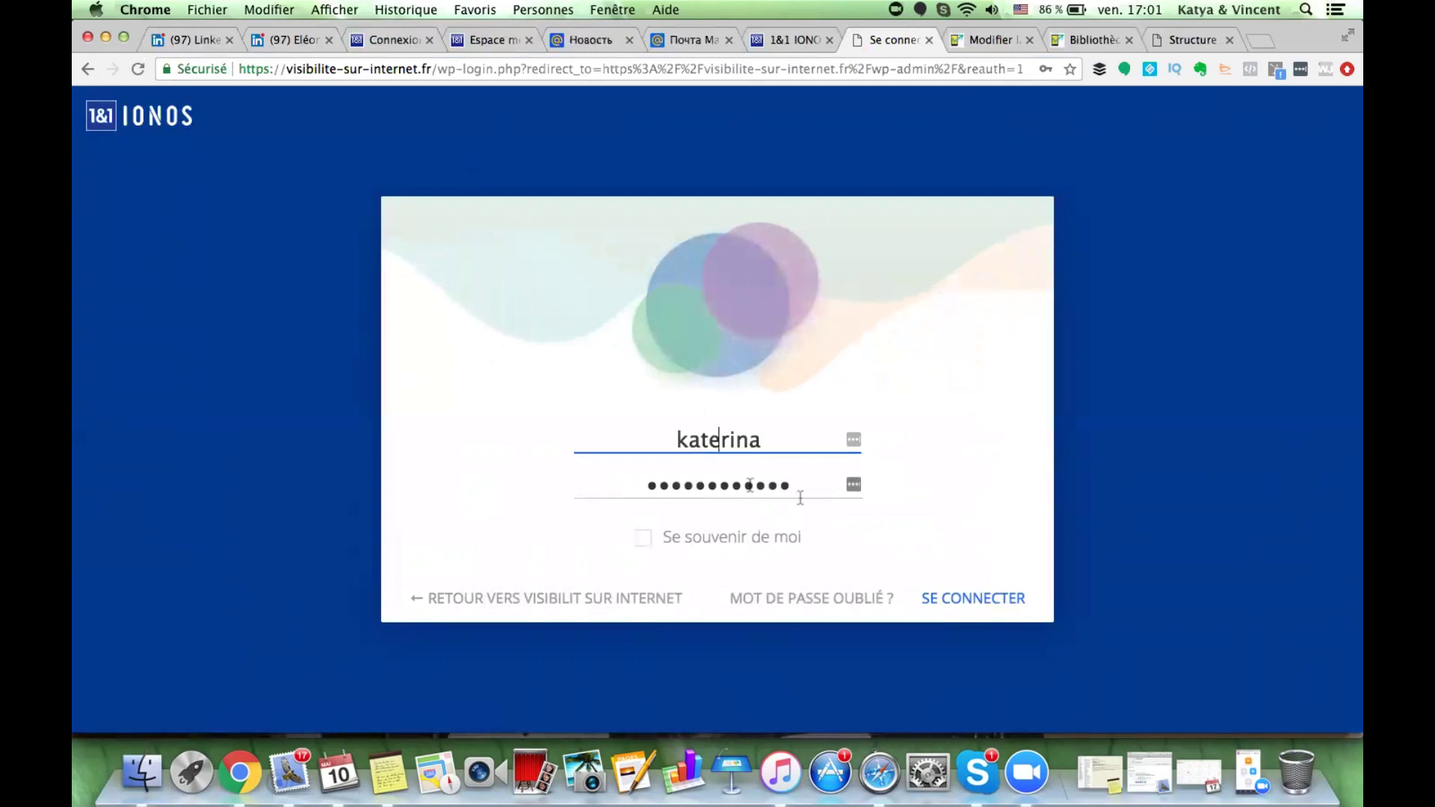
click(965, 604)
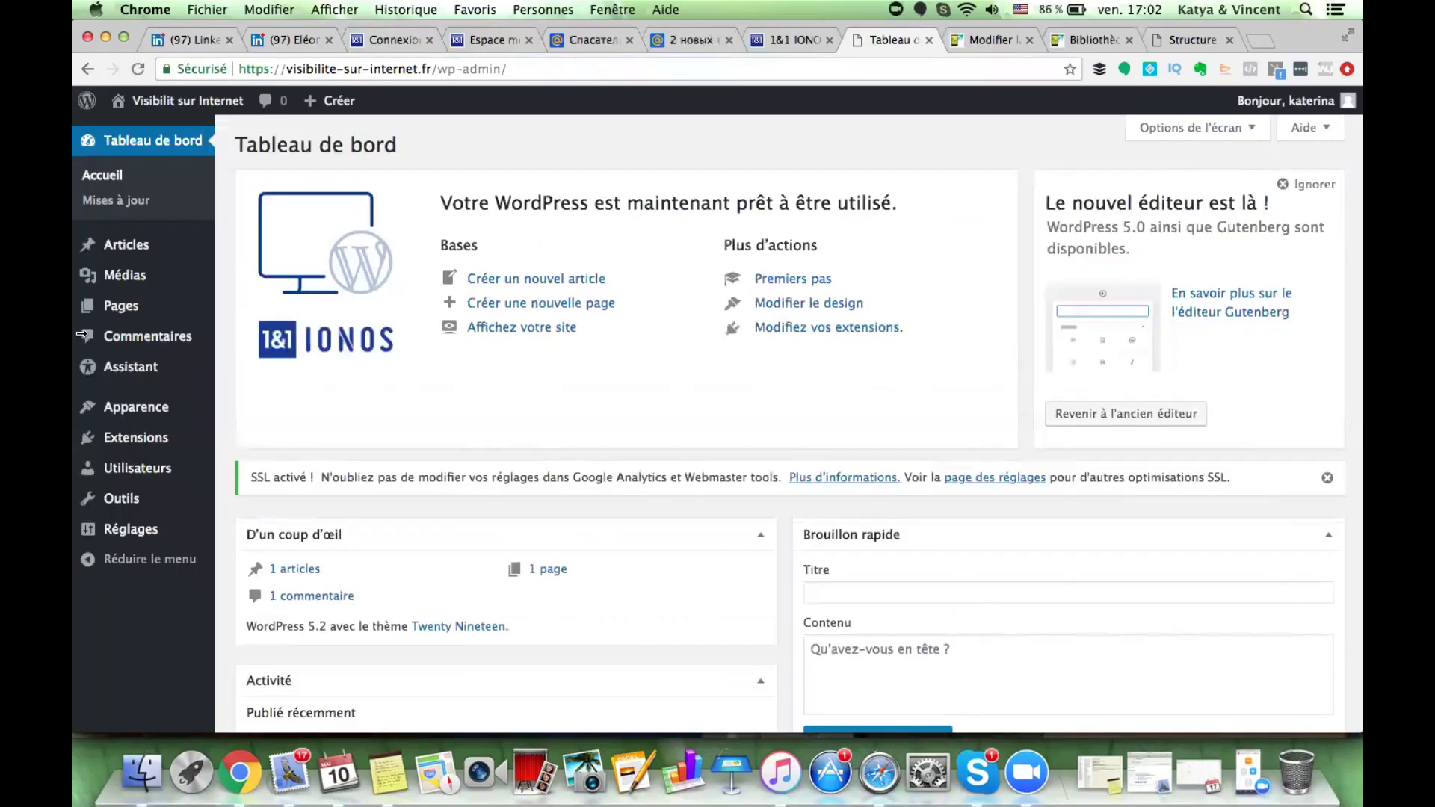
View the public home page while logged in, looking over its content and admin options, and return to the dashboard
mouse_move(134, 227)
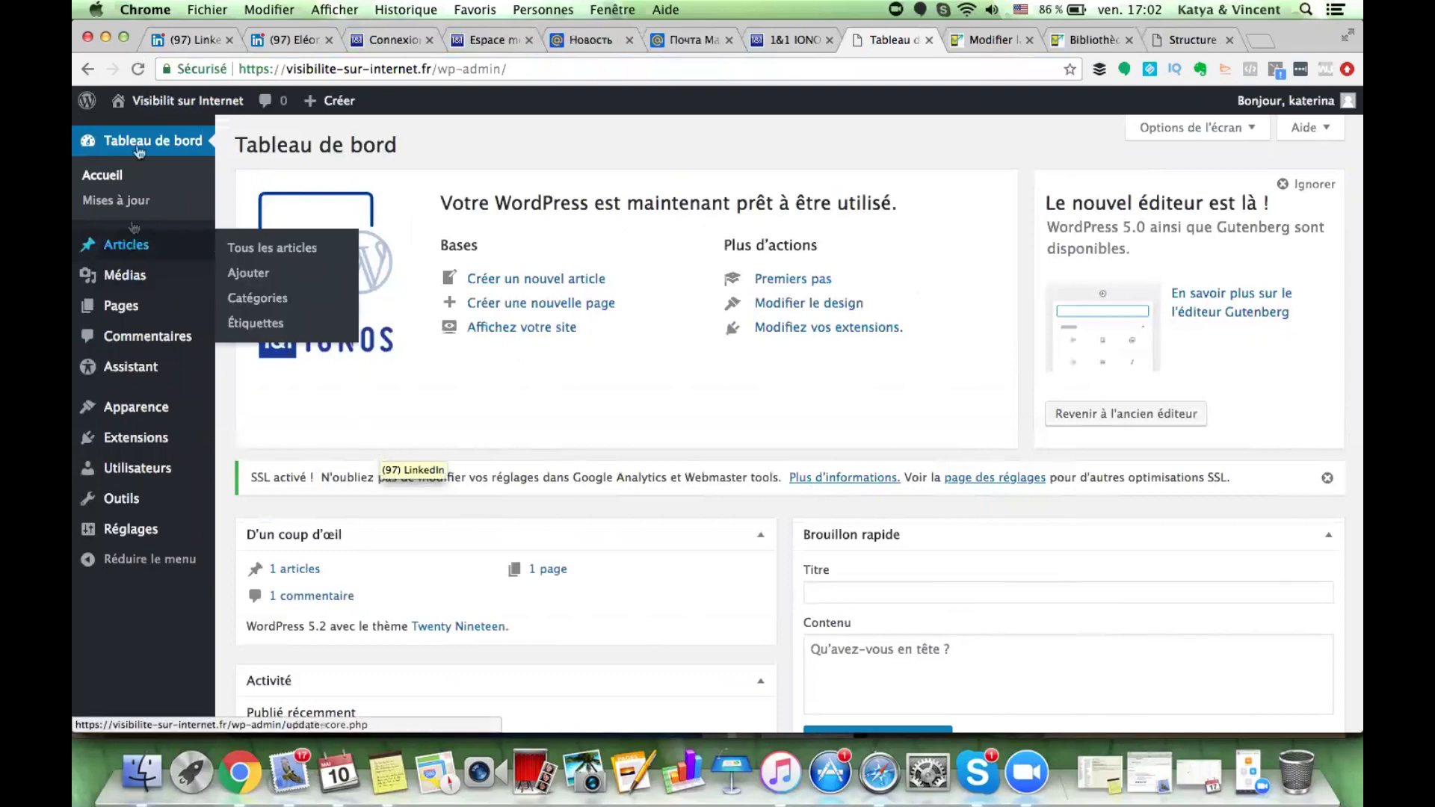
click(168, 106)
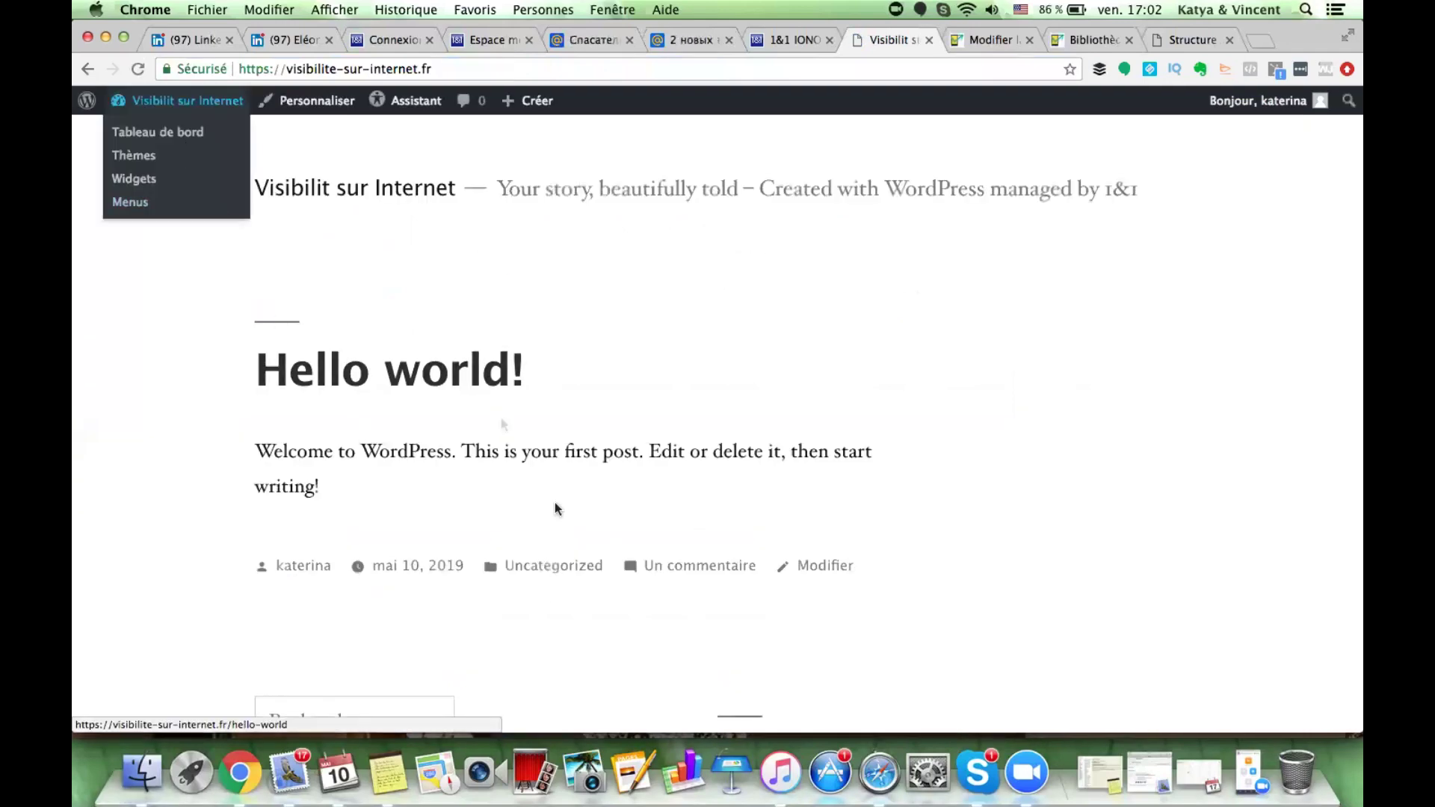
scroll(553, 591, down, 5)
scroll(569, 586, up, 5)
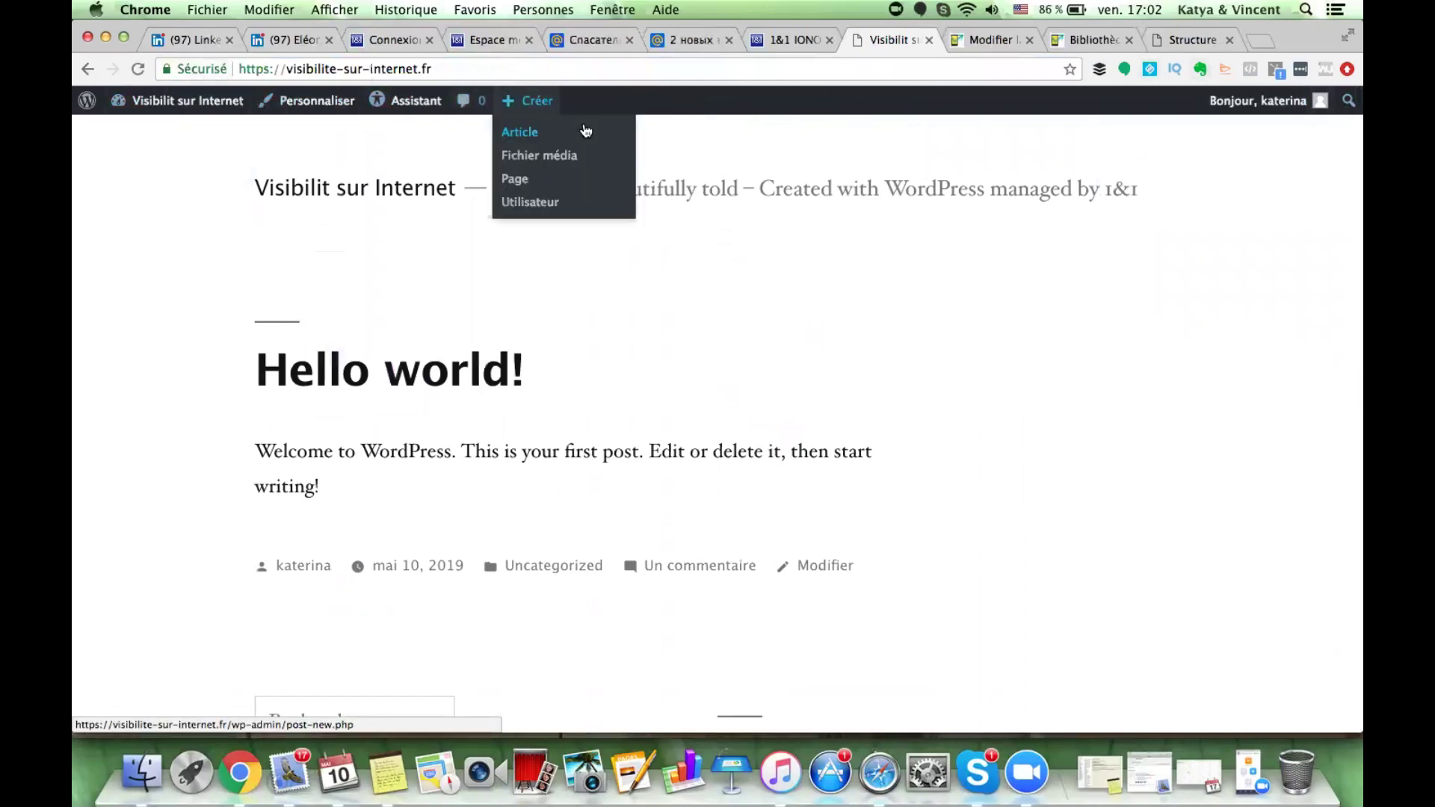
mouse_move(165, 111)
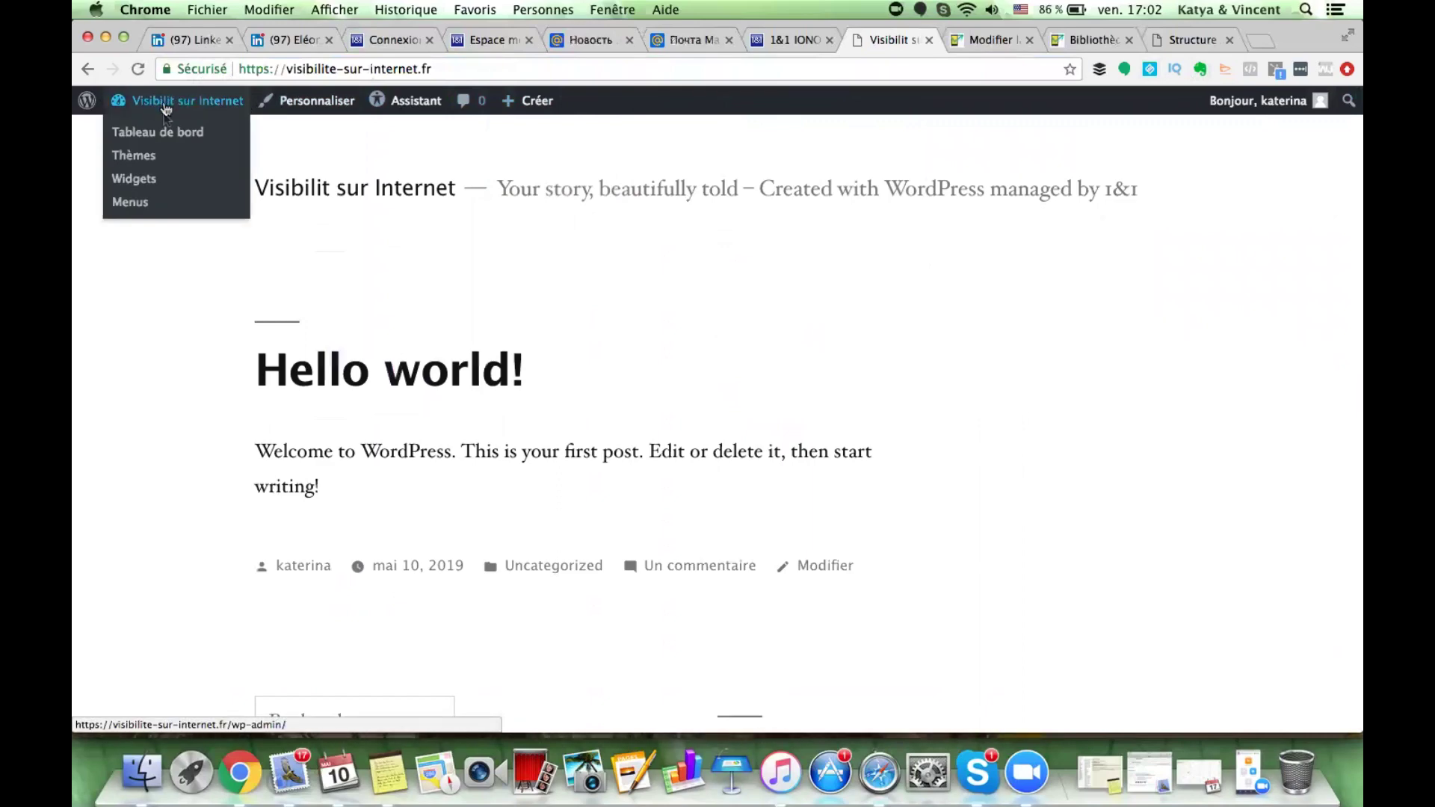
click(163, 135)
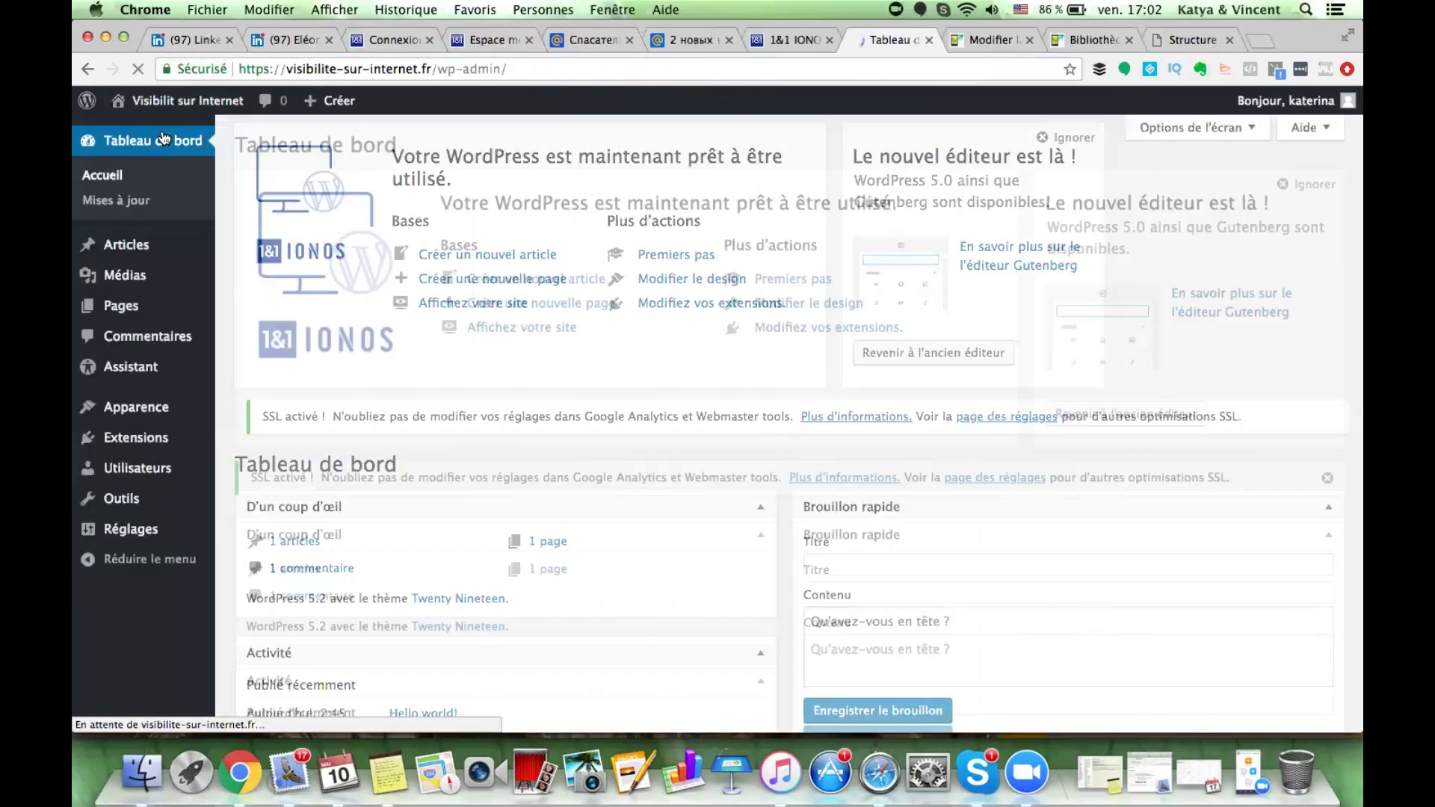